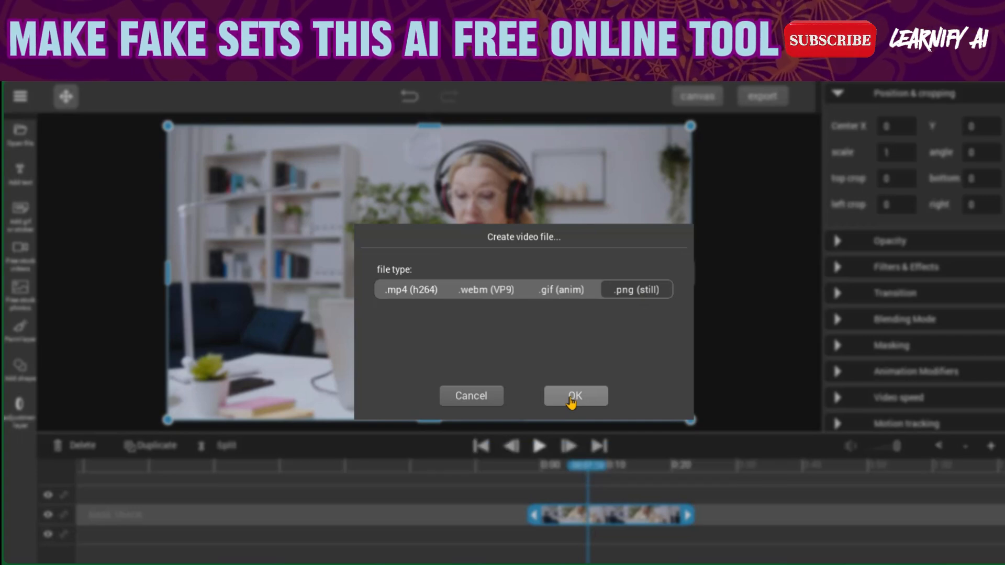
- Export the current video frame as a .png still and save it as singleframe.png in the raw folder
left_click(571, 399)
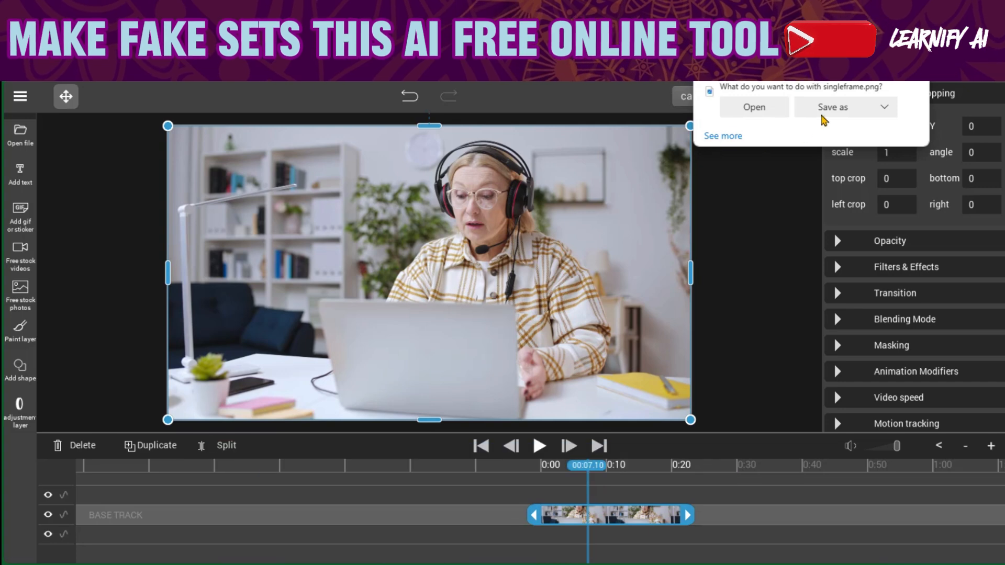
left_click(826, 108)
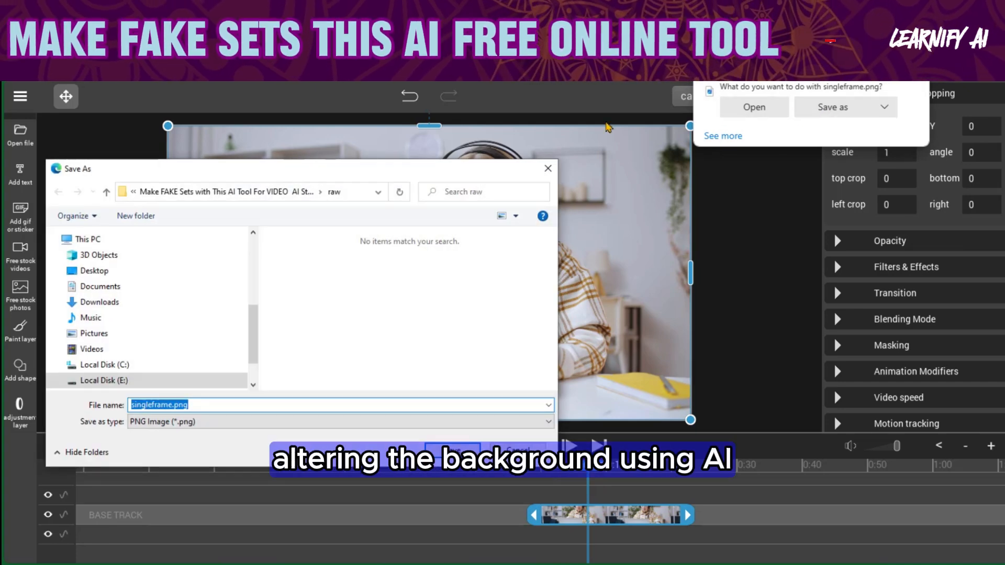
key("Return")
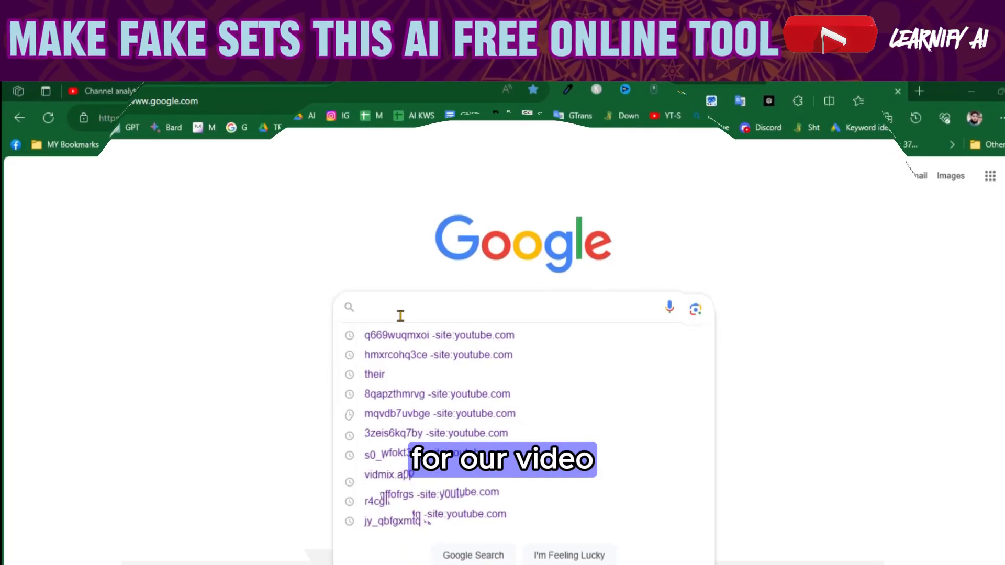
- Open the Adobe Firefly site through a Google search for firefly.adobe.com and accept its generative AI user guidelines
type("firefly.adobe.com")
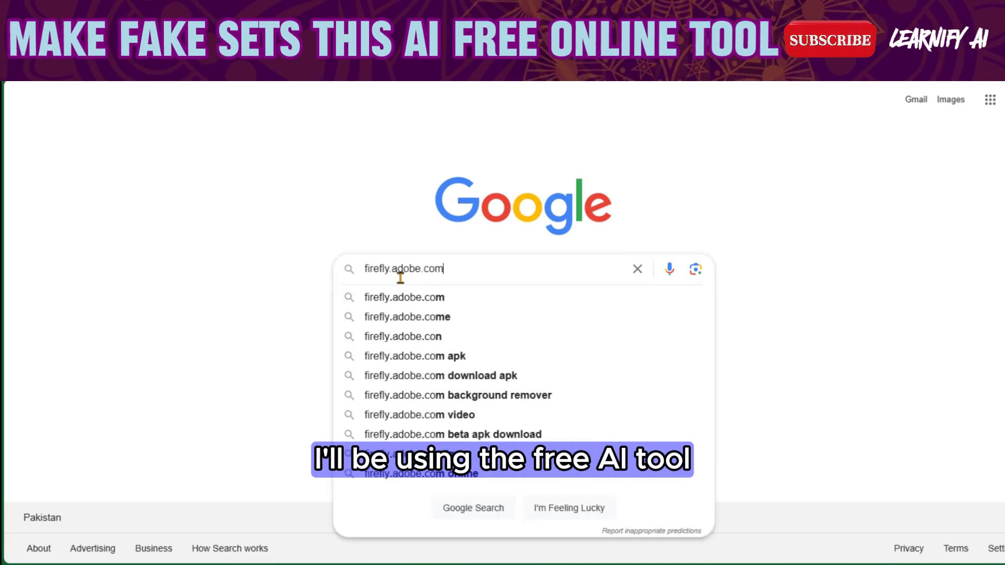
key("Return")
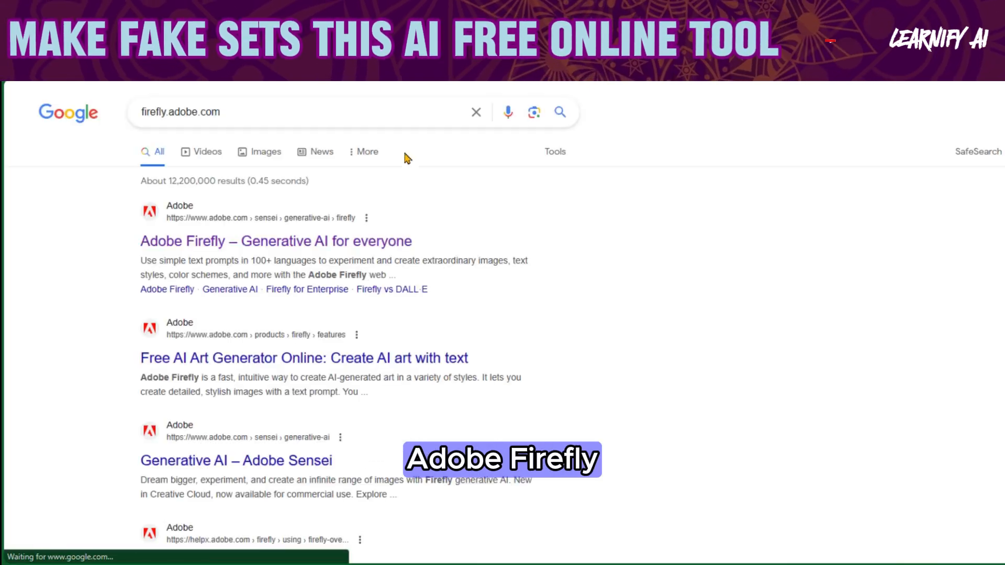
left_click(300, 245)
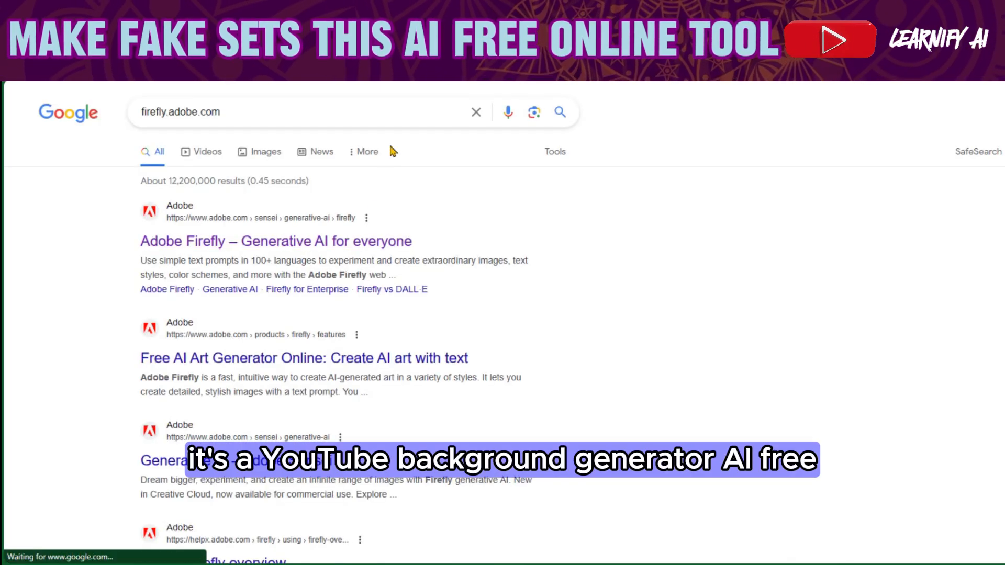
left_click(160, 428)
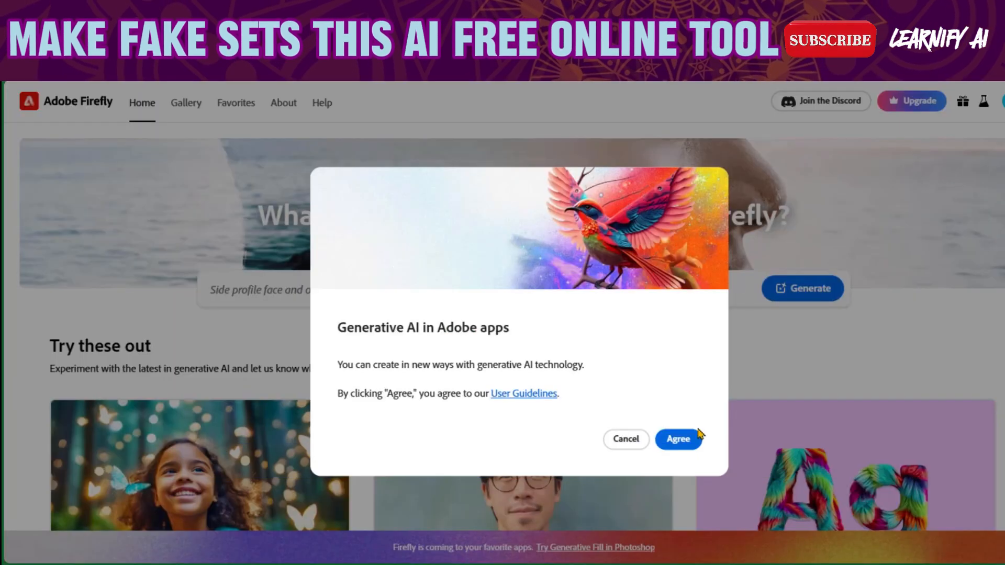
left_click(694, 430)
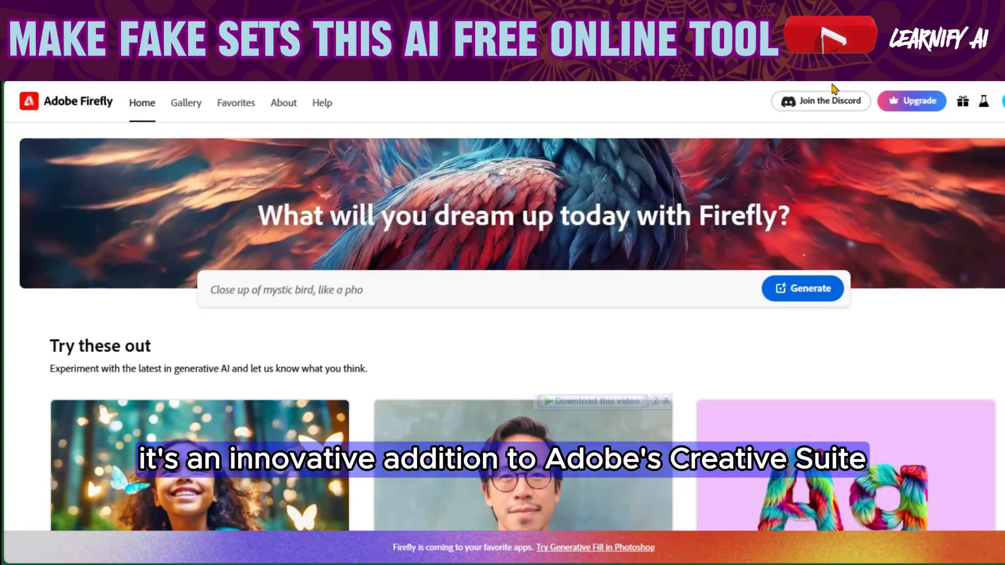
- Browse the Firefly features on the home page and open Generative fill
scroll(835, 435, "down", 20)
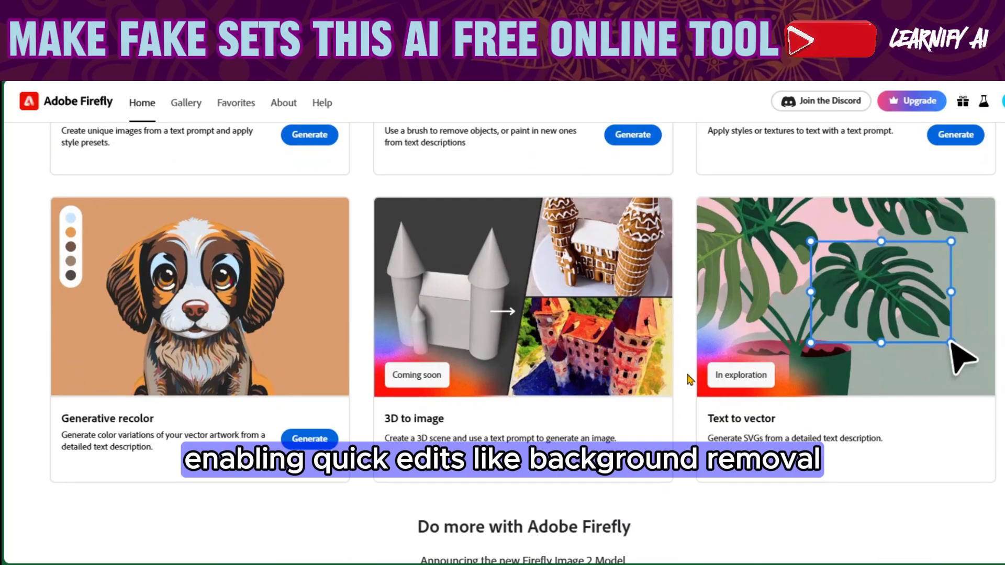
scroll(688, 380, "down", 15)
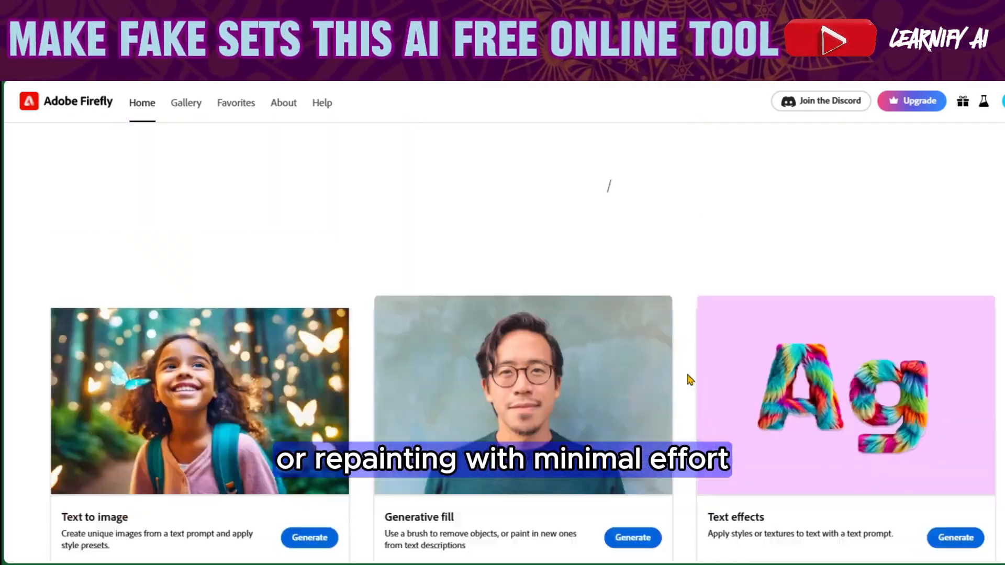
scroll(689, 380, "down", 3)
scroll(688, 381, "up", 1)
left_click(555, 351)
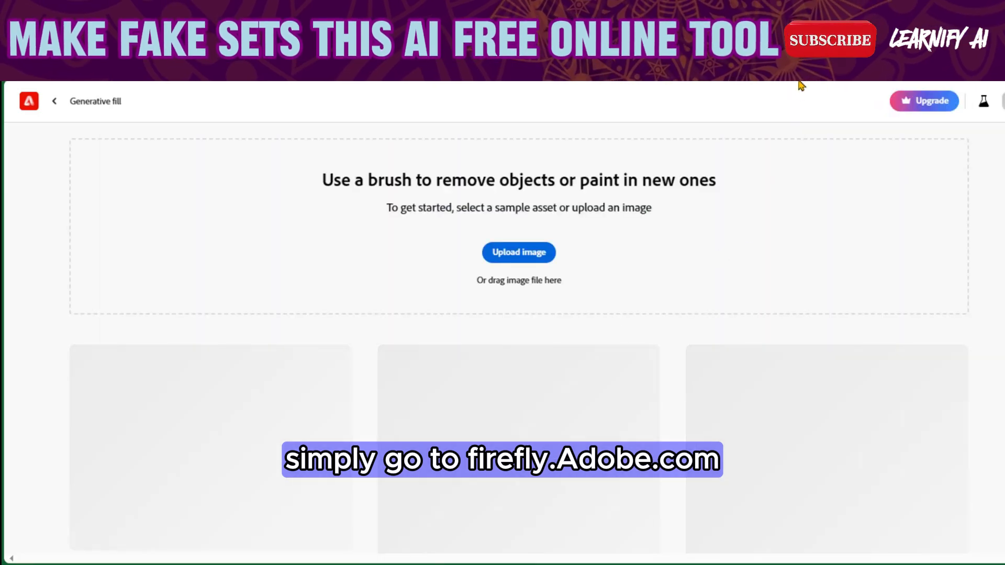
scroll(701, 236, "down", 3)
scroll(706, 237, "up", 2)
scroll(707, 232, "up", 1)
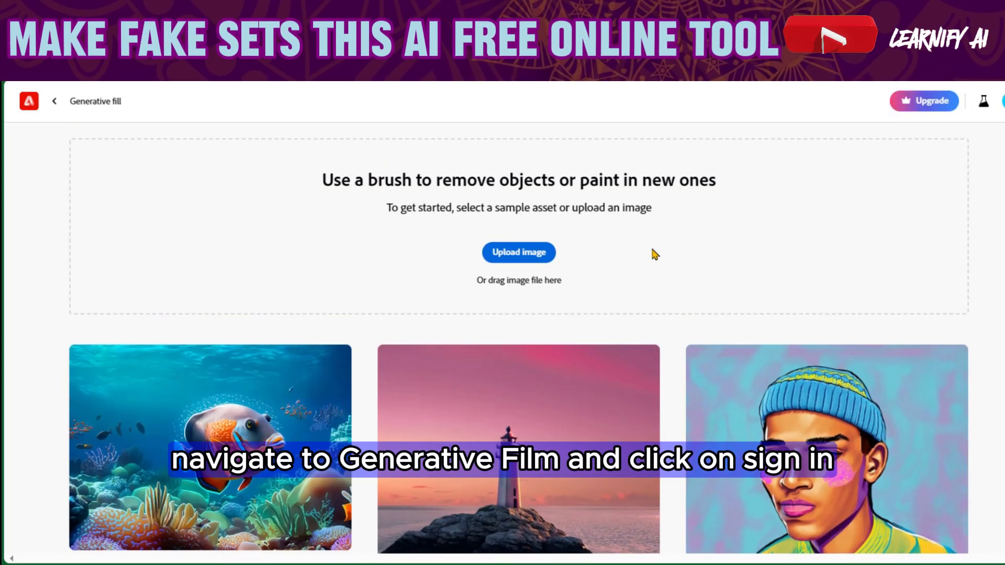
key("ctrl+minus")
key("ctrl+minus")
key("ctrl+minus")
key("ctrl+minus")
scroll(654, 246, "down", 5)
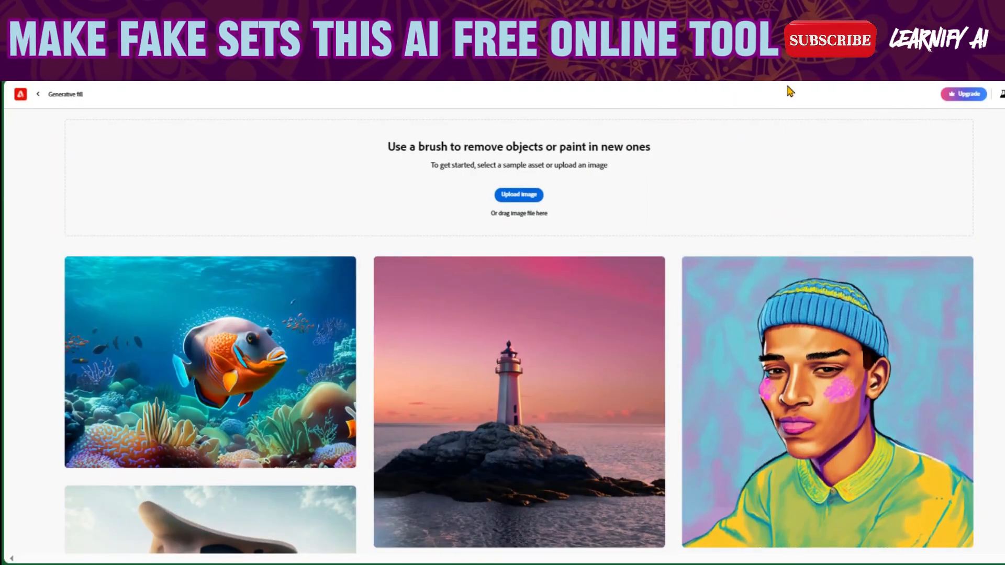
key("ctrl+0")
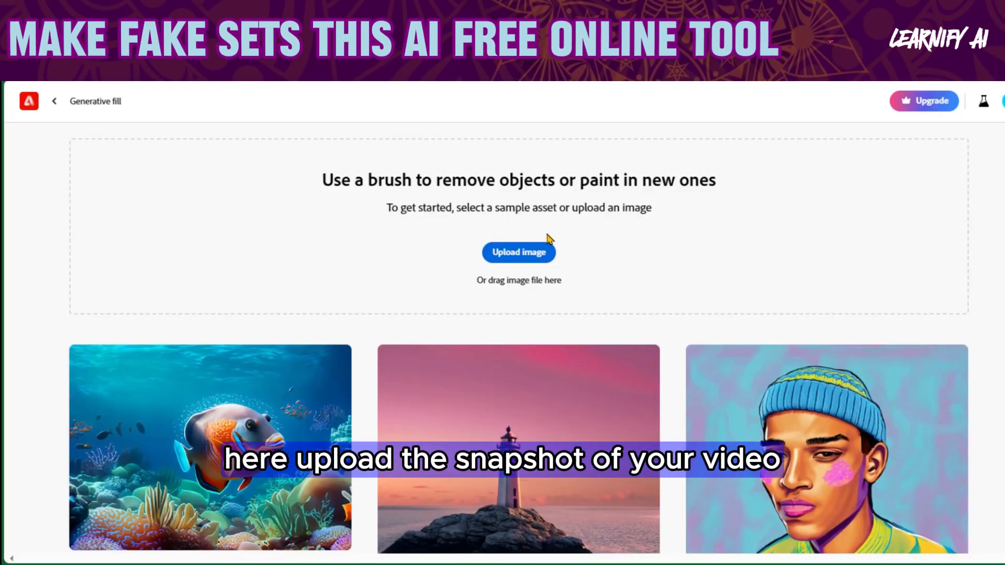
- Upload singleframe.png from the raw folder as the image to edit and dismiss the selection hint
left_click(517, 253)
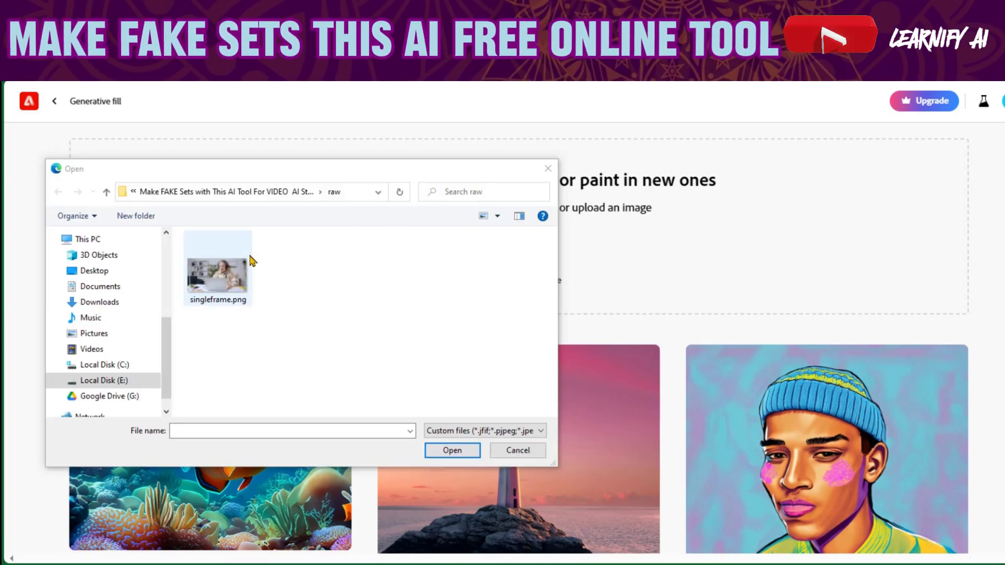
double_click(230, 272)
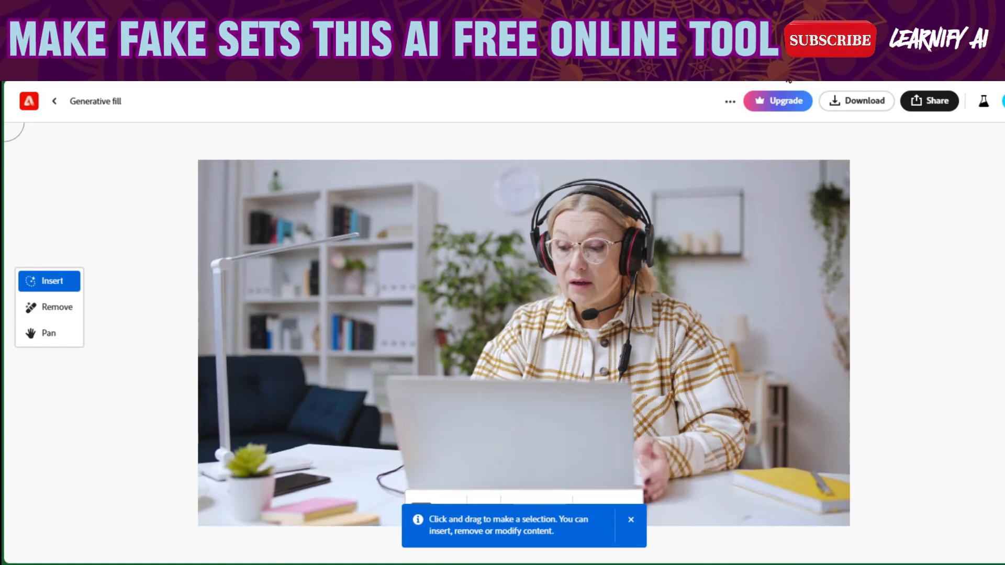
left_click(632, 520)
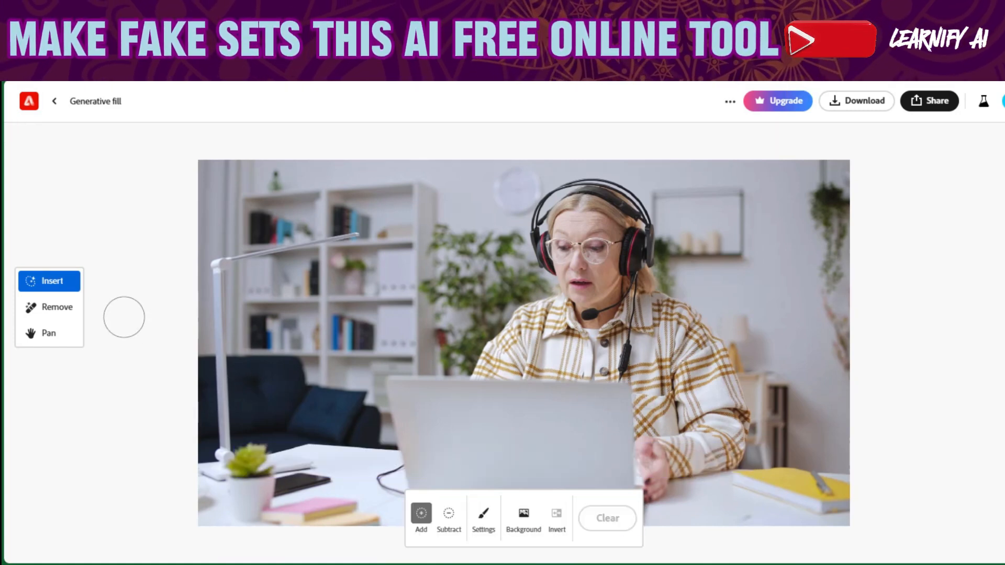
- Remove the desk lamp and small potted plant from the image with the Remove brush and save the edit
left_click(53, 313)
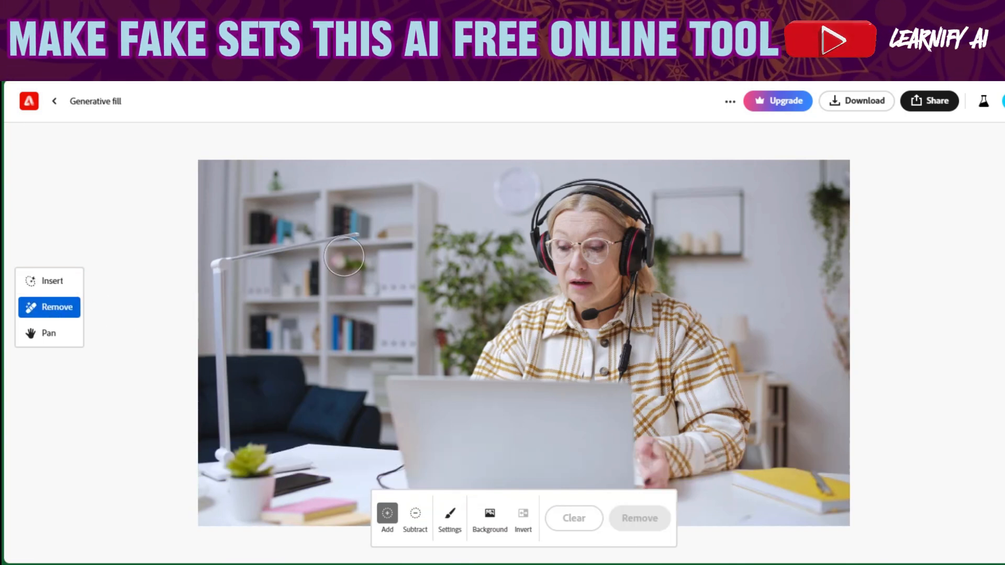
mouse_move(353, 242)
left_mouse_down()
mouse_move(267, 247)
mouse_move(222, 334)
mouse_move(225, 471)
mouse_move(259, 490)
mouse_move(246, 505)
mouse_move(241, 492)
left_mouse_up()
left_click(616, 529)
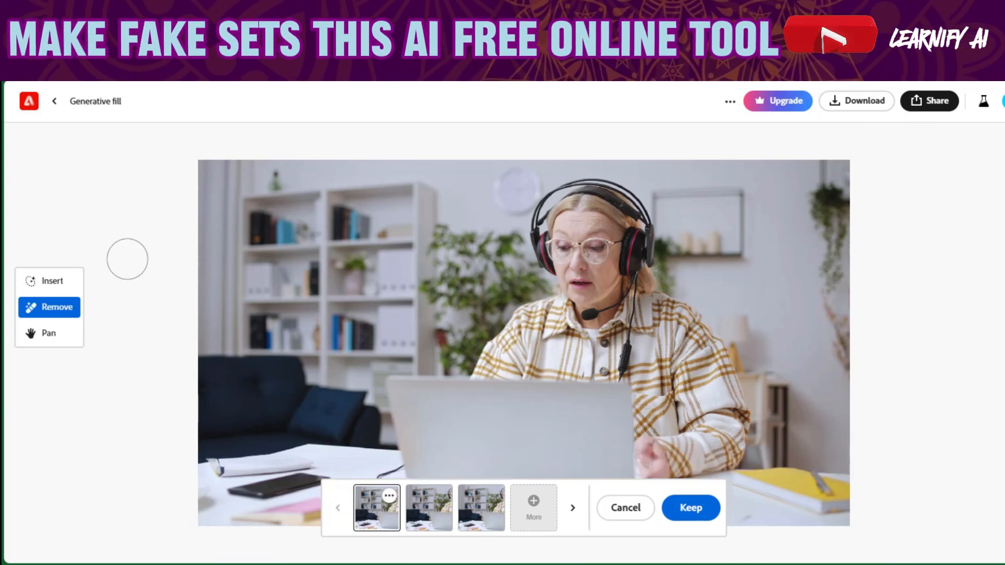
left_click(65, 289)
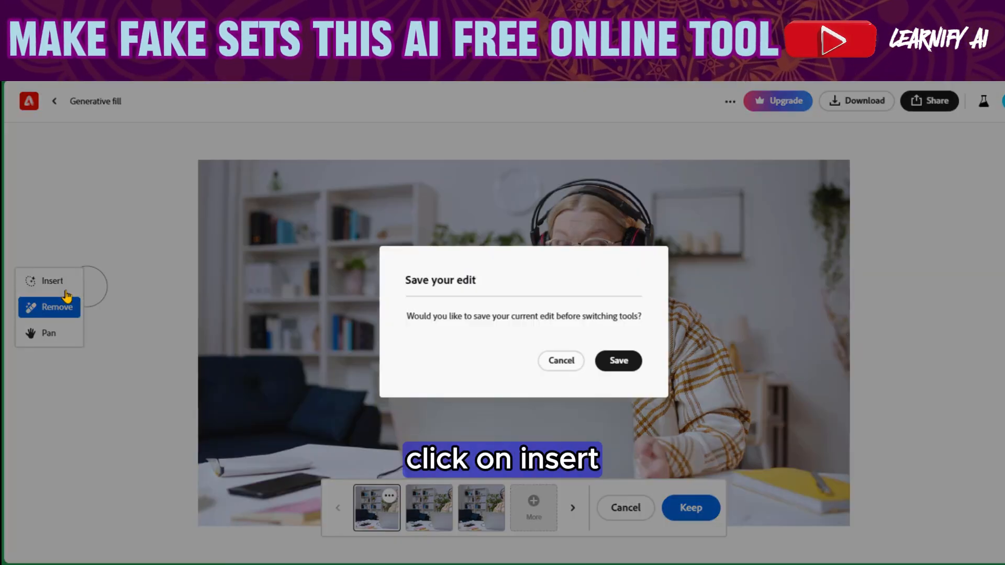
left_click(614, 363)
- Brush an area of the desk in front of the sofa, generate "3 apples" there and keep the third variation
mouse_move(233, 421)
left_mouse_down()
mouse_move(328, 418)
mouse_move(312, 406)
mouse_move(246, 411)
mouse_move(313, 410)
left_mouse_up()
left_click(301, 522)
type("3 apples")
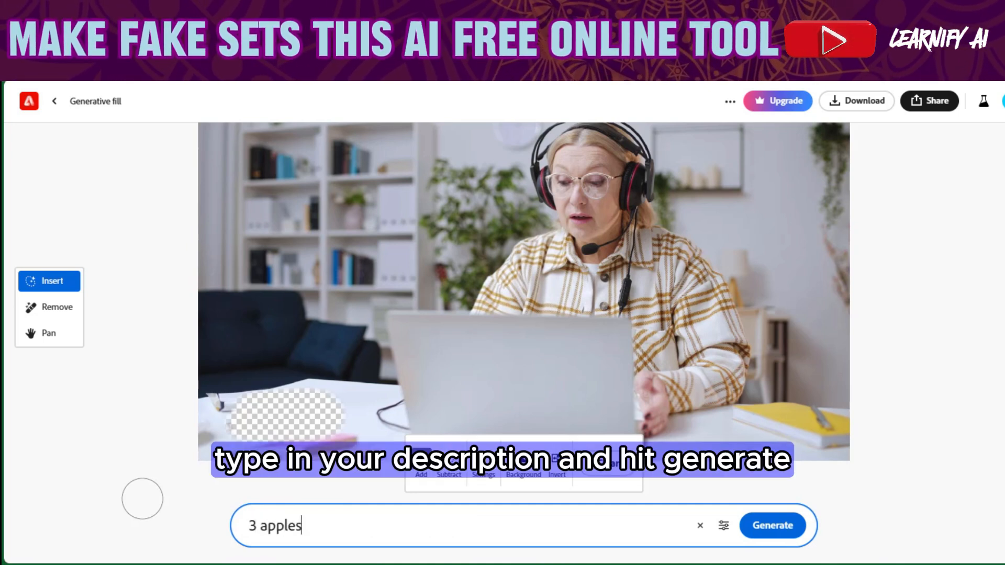
left_click(756, 528)
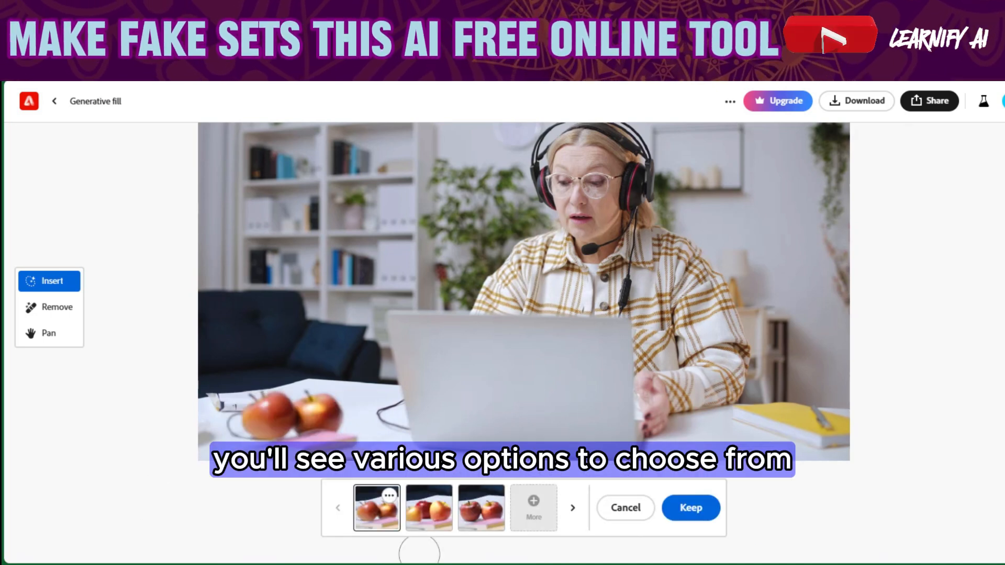
left_click(424, 512)
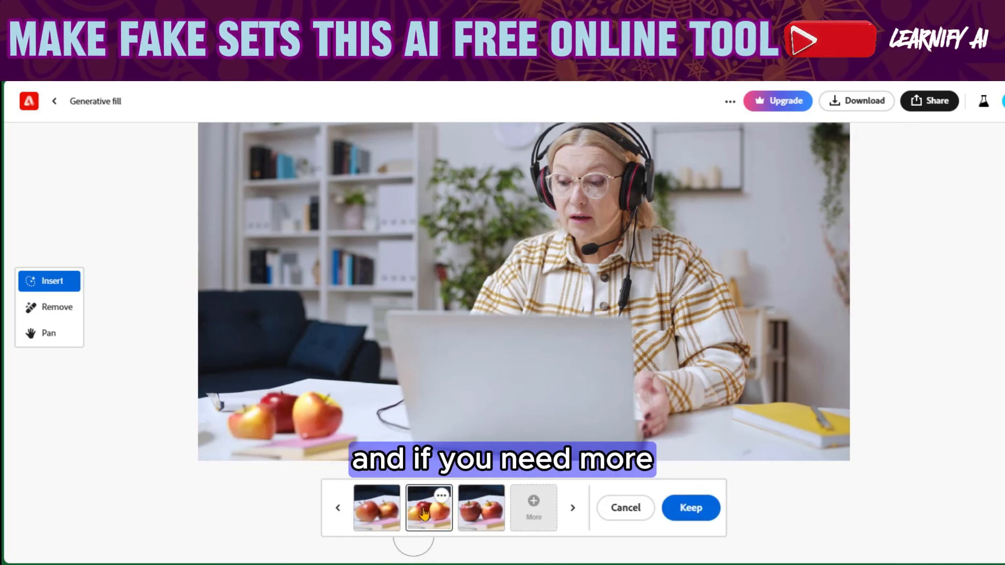
left_click(484, 513)
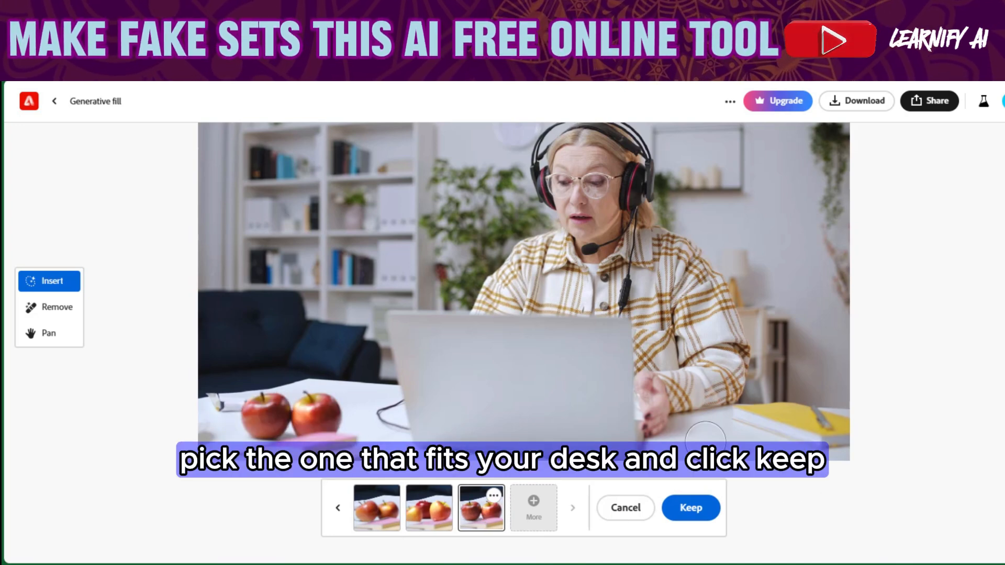
left_click(690, 508)
- Brush over the shelving behind the sofa, generate a "book shelf" there and keep the second variation
mouse_move(242, 133)
left_mouse_down()
mouse_move(238, 273)
mouse_move(411, 281)
mouse_move(414, 135)
mouse_move(242, 125)
mouse_move(246, 141)
mouse_move(276, 153)
mouse_move(402, 167)
mouse_move(259, 182)
mouse_move(263, 195)
mouse_move(394, 200)
mouse_move(395, 217)
mouse_move(255, 230)
mouse_move(403, 248)
left_mouse_up()
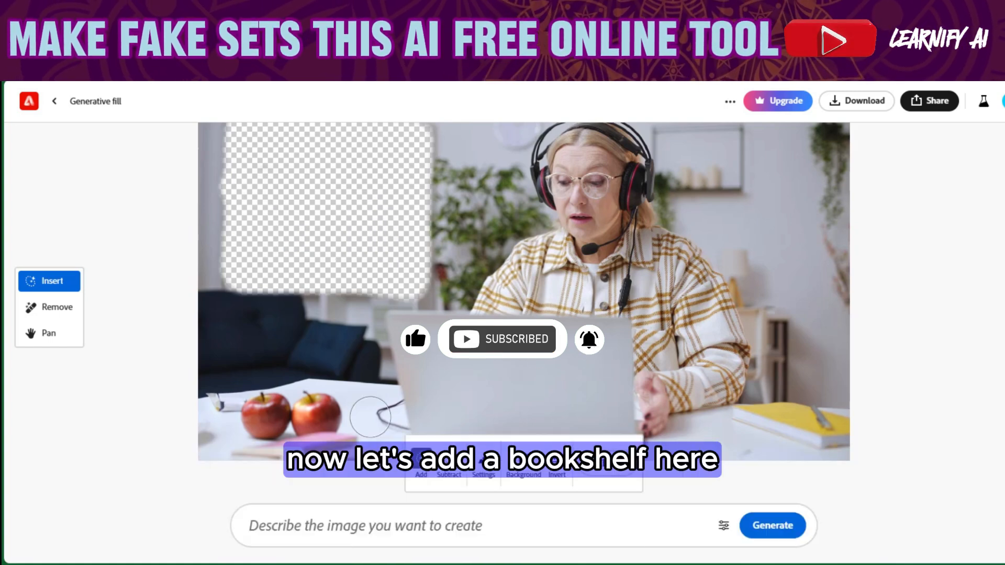
left_click(361, 534)
type("book")
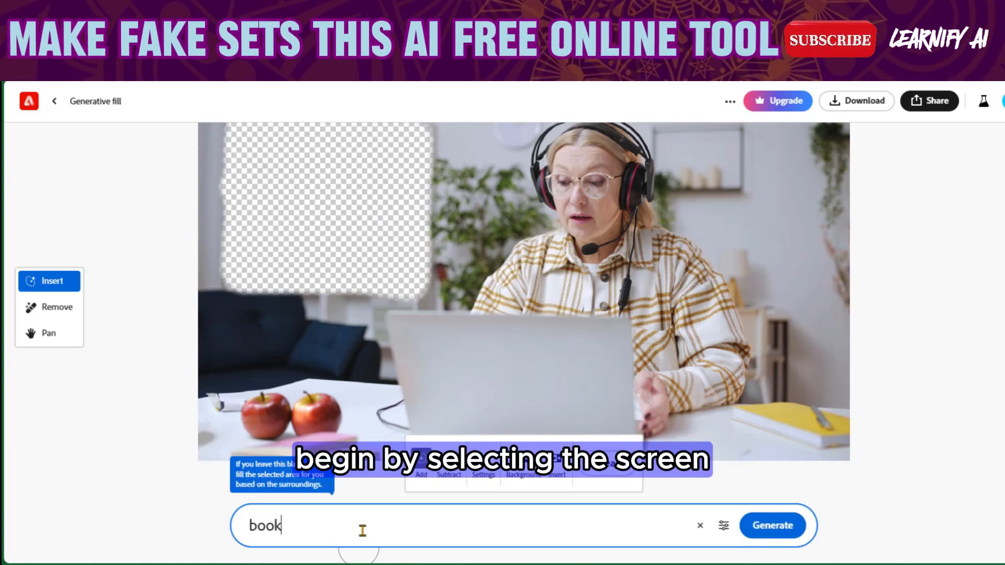
type(" shelf")
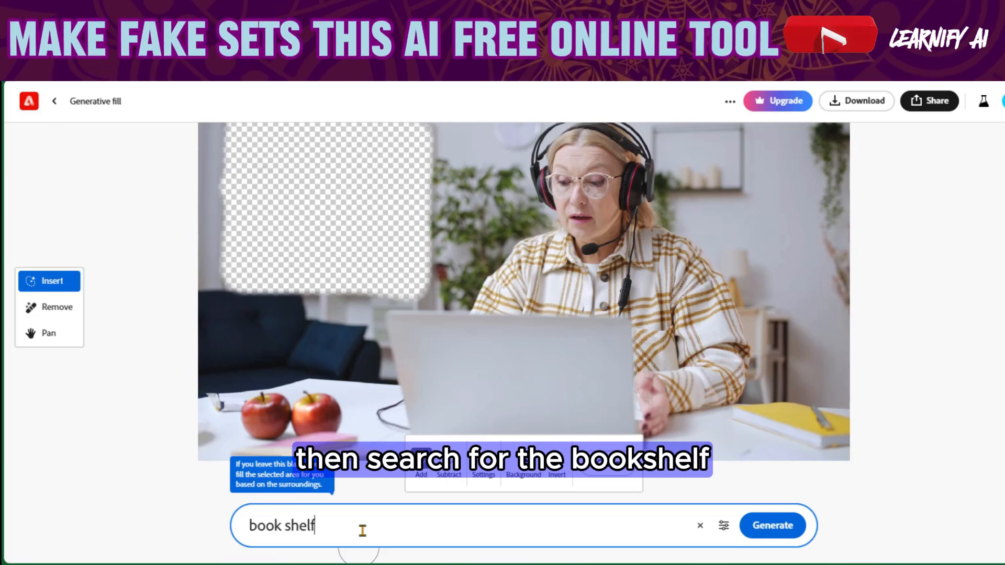
left_click(773, 525)
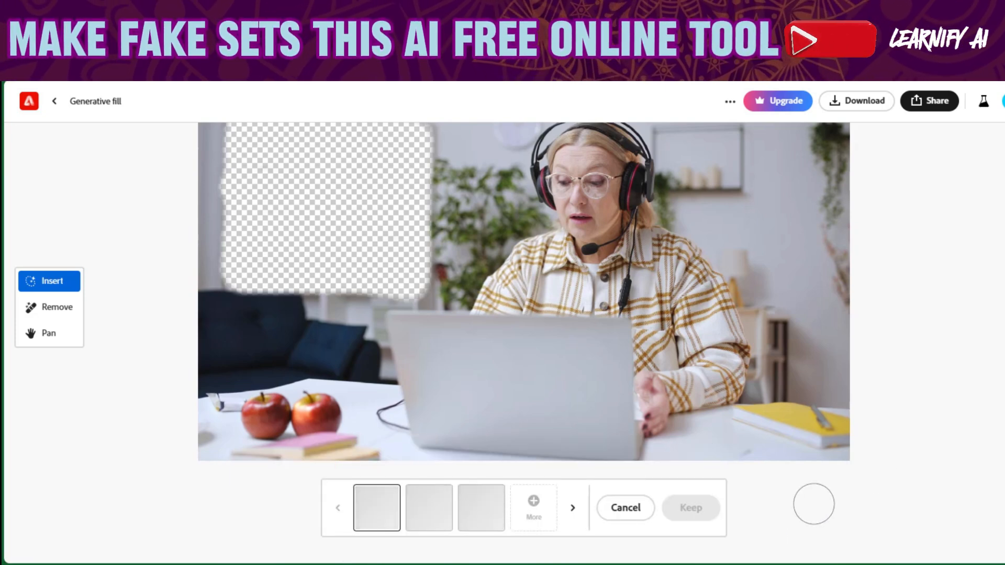
left_click(419, 512)
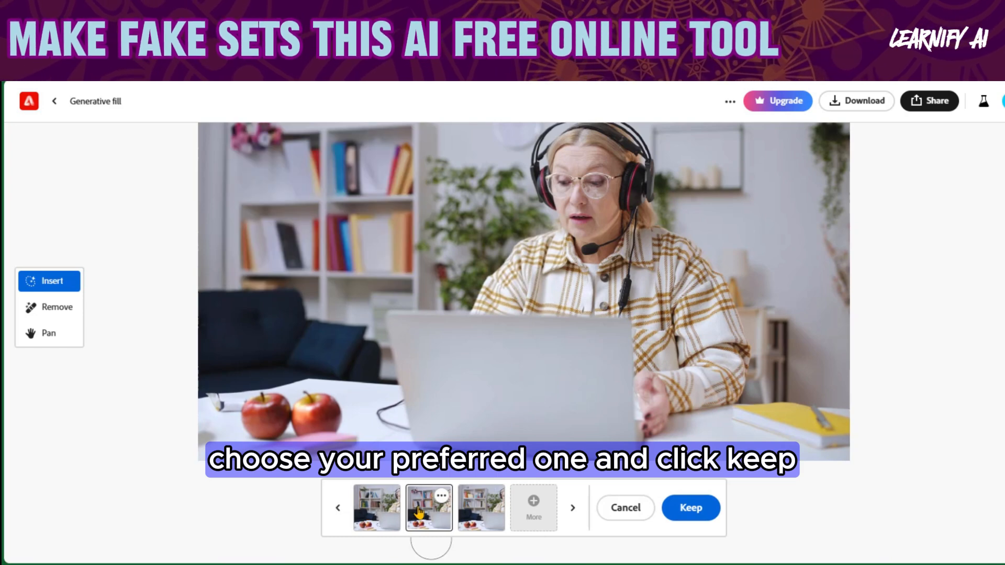
left_click(479, 511)
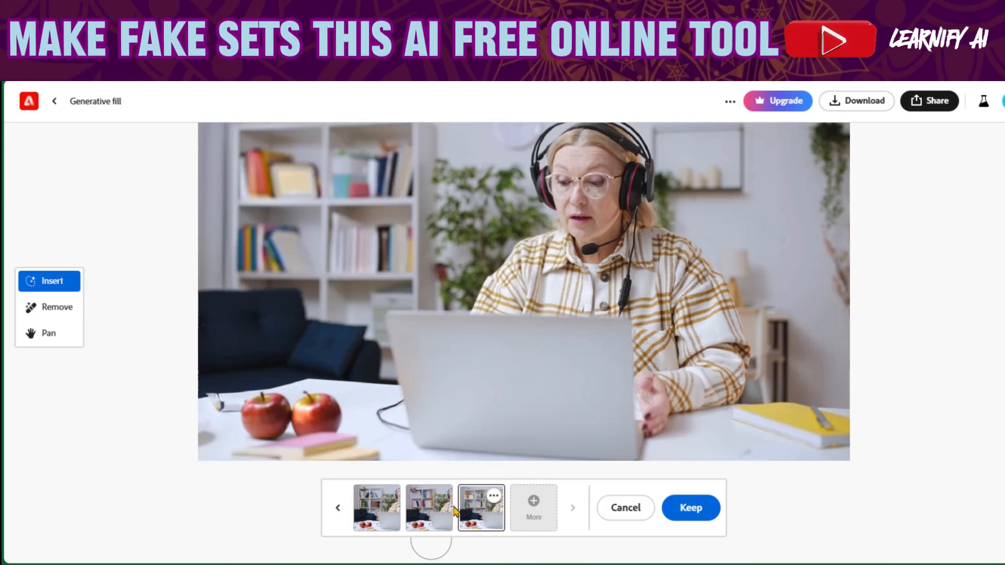
left_click(433, 512)
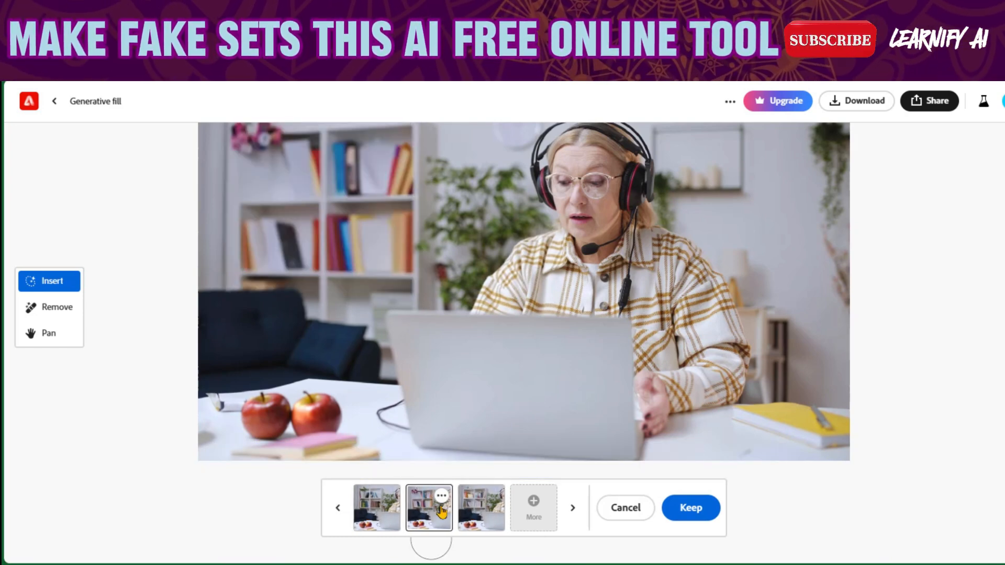
left_click(676, 508)
- Brush a tall area of the background between the woman and the image's right edge and generate a "small office tree" there
mouse_move(799, 244)
left_mouse_down()
mouse_move(816, 246)
mouse_move(835, 382)
mouse_move(827, 389)
mouse_move(782, 389)
mouse_move(772, 348)
mouse_move(768, 274)
mouse_move(823, 295)
mouse_move(814, 356)
mouse_move(807, 236)
mouse_move(779, 199)
mouse_move(768, 261)
left_mouse_up()
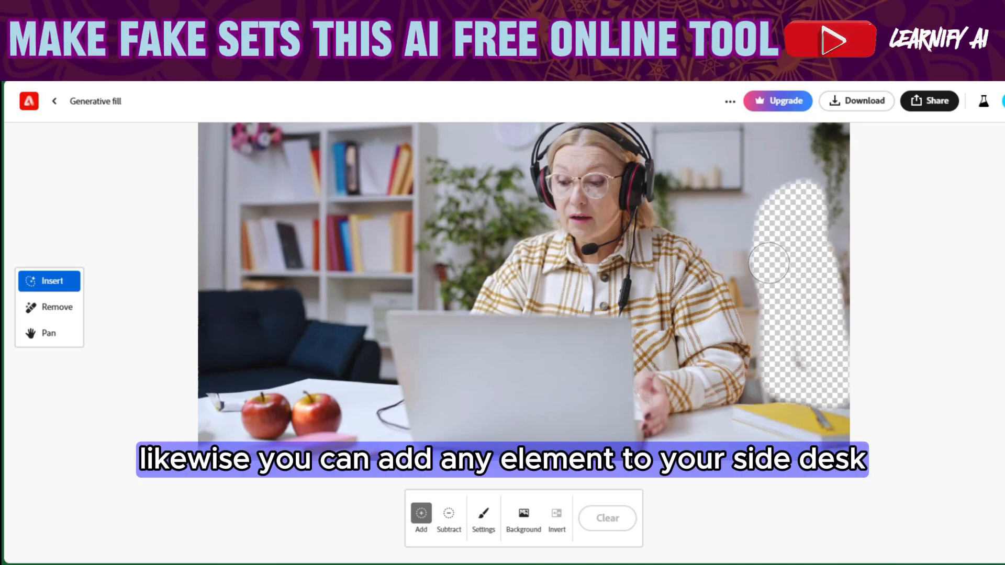
left_click_drag(797, 355, 798, 355)
left_click(428, 521)
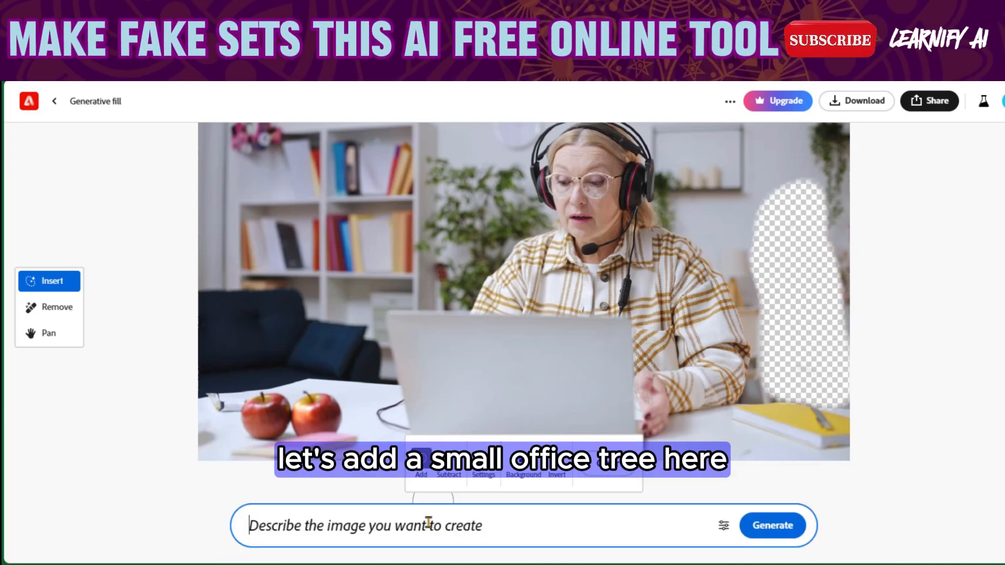
type("small of")
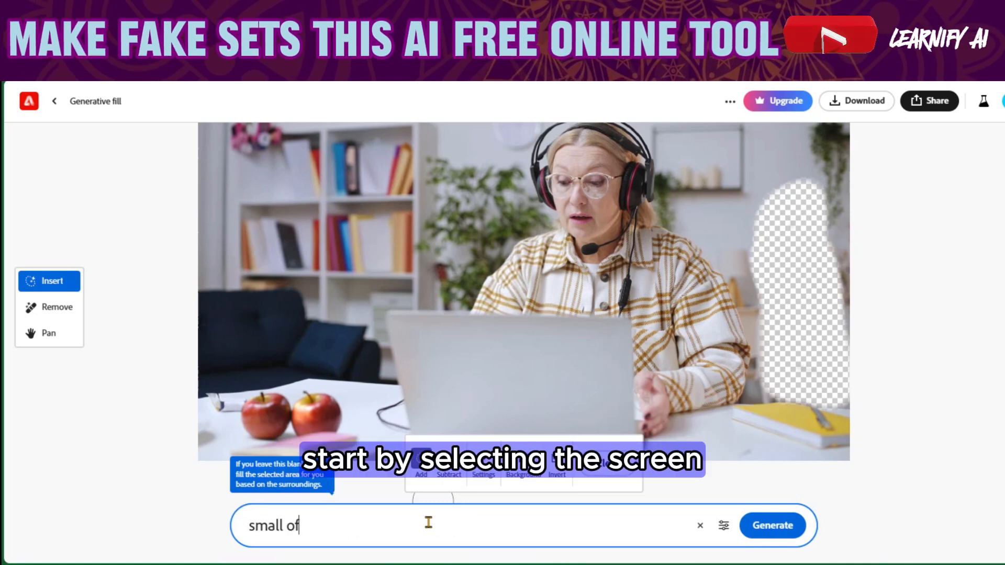
type("fice tree")
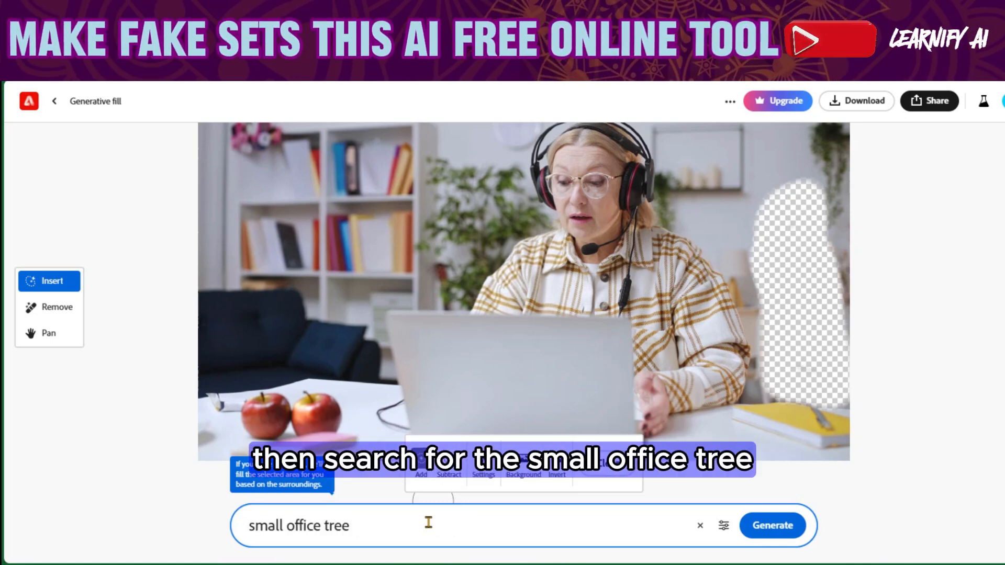
left_click(759, 529)
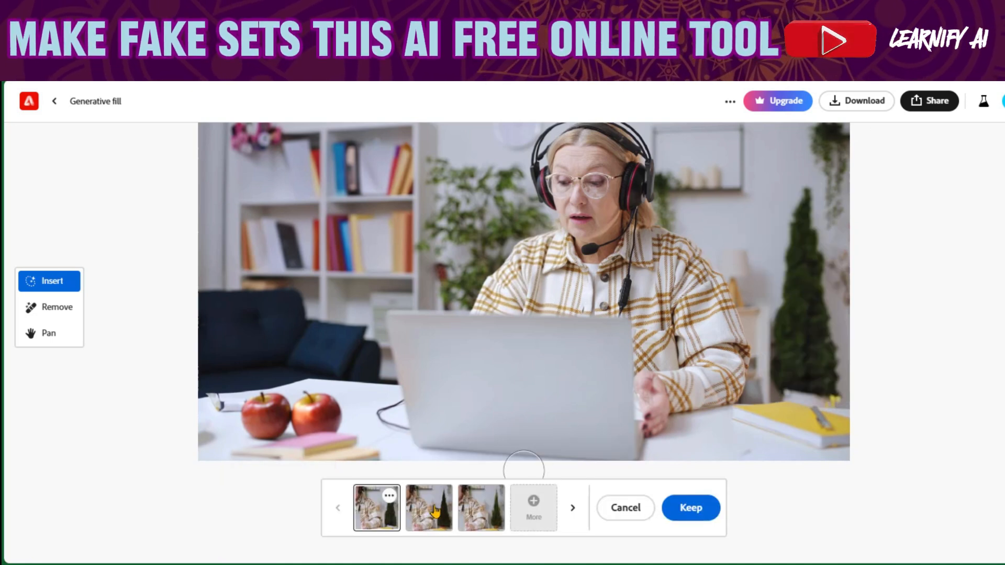
- Compare the three generated tree variations and keep the second one
left_click(434, 510)
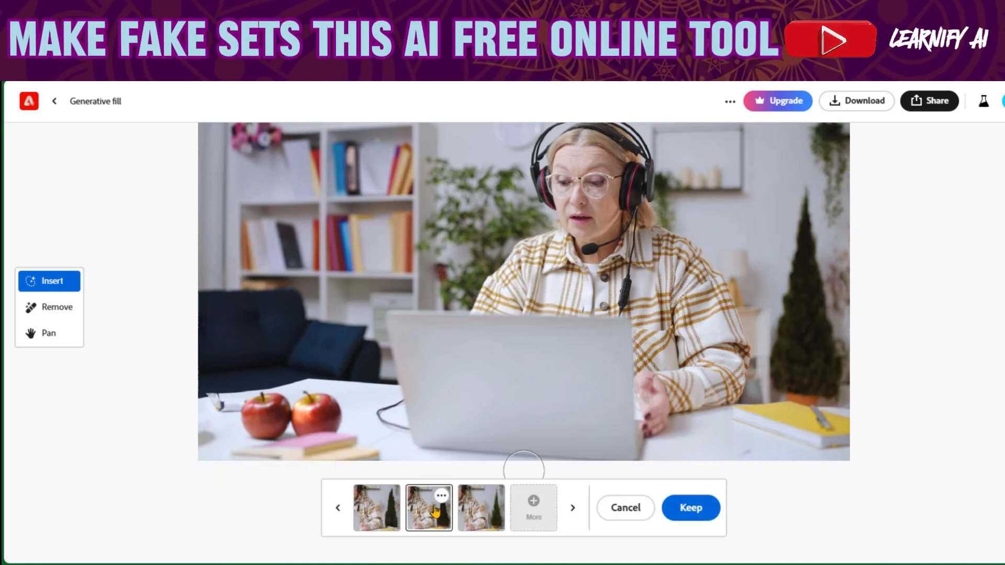
left_click(469, 514)
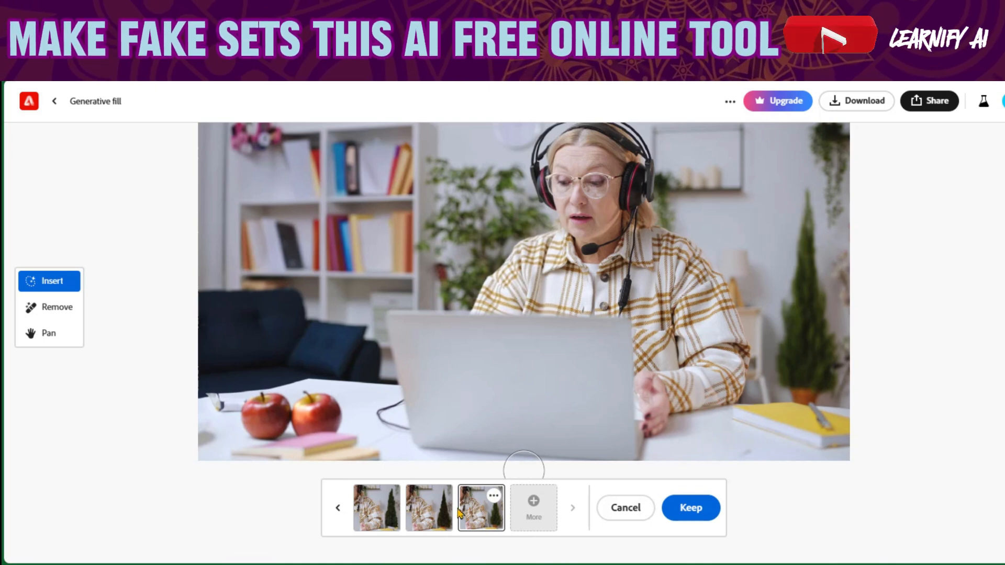
left_click(436, 515)
left_click(389, 518)
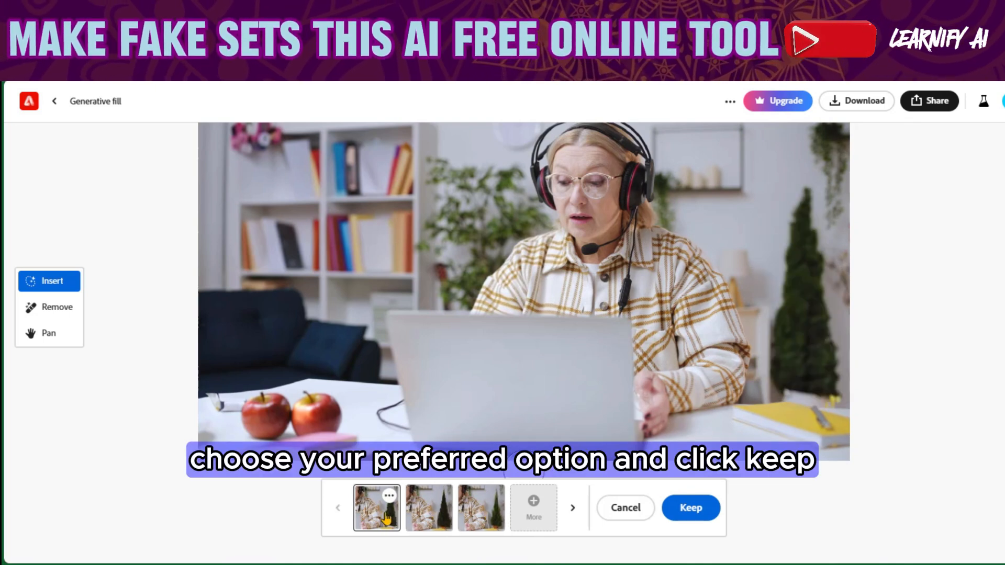
left_click(422, 515)
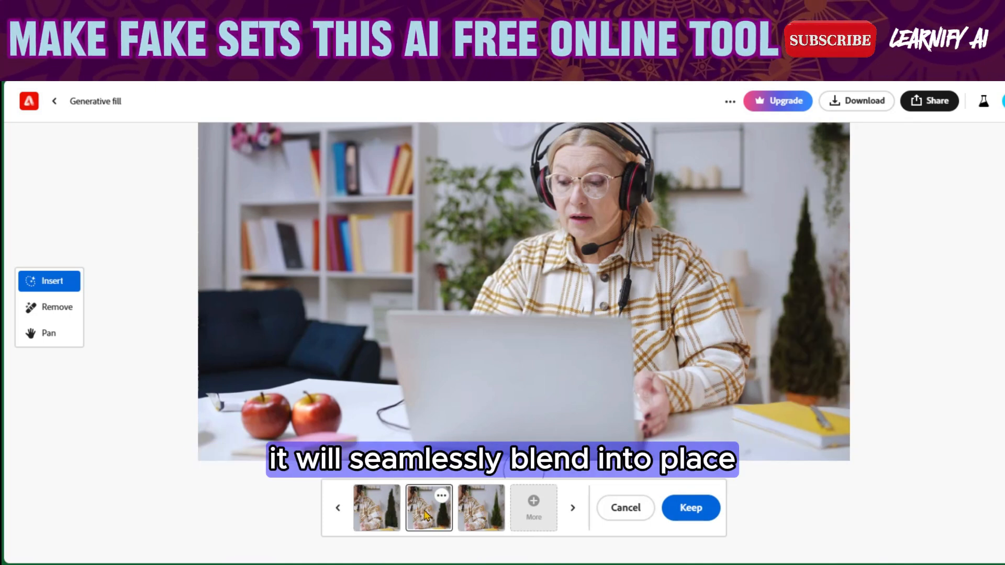
left_click(476, 516)
left_click(432, 518)
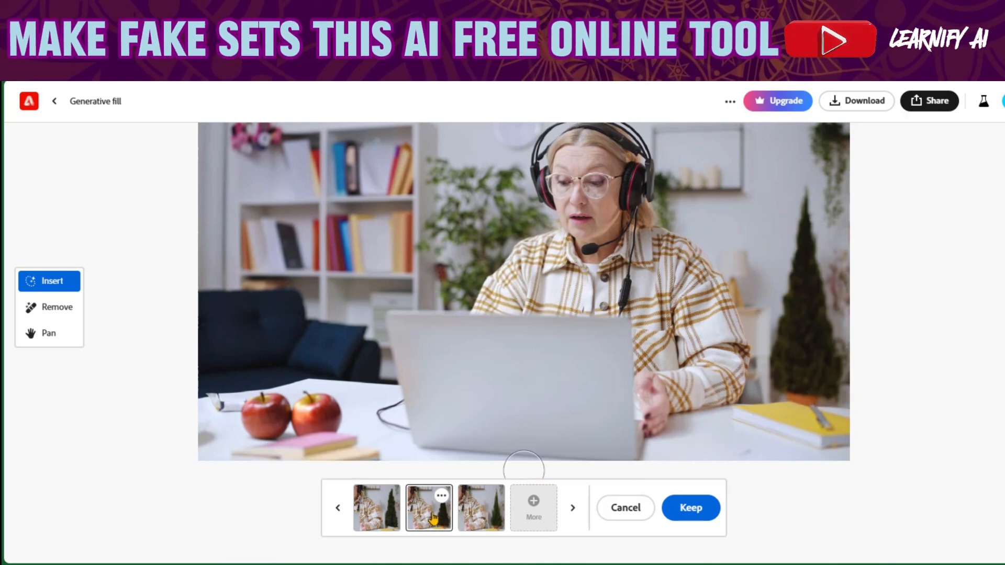
left_click(684, 511)
- Brush over the wall shelf area beside the woman's headset and generate a "wall clock" there
mouse_move(674, 202)
left_mouse_down()
mouse_move(680, 143)
mouse_move(738, 139)
mouse_move(735, 188)
mouse_move(697, 188)
mouse_move(714, 163)
left_mouse_up()
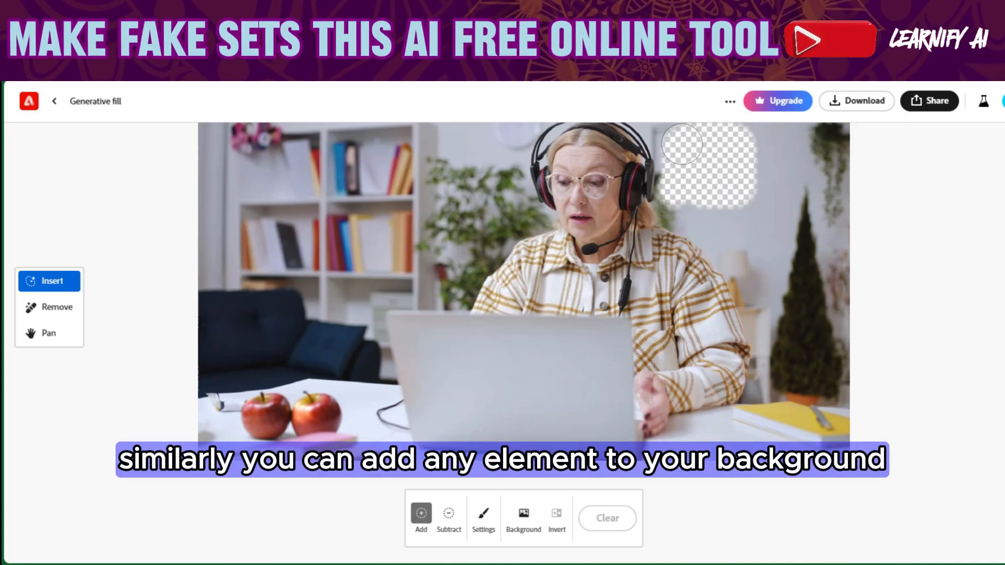
mouse_move(683, 193)
left_mouse_down()
mouse_move(744, 197)
mouse_move(744, 138)
left_mouse_up()
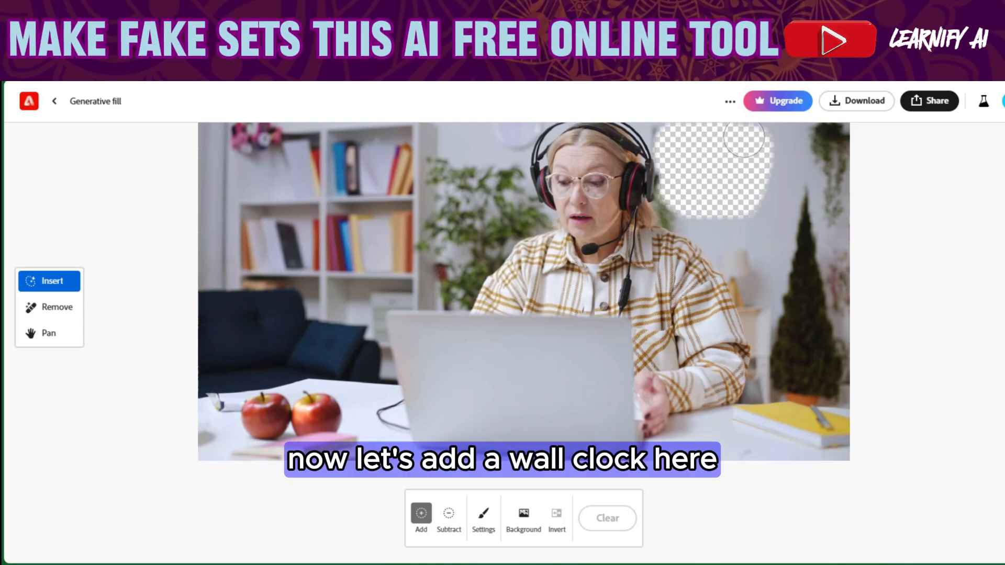
left_click(459, 520)
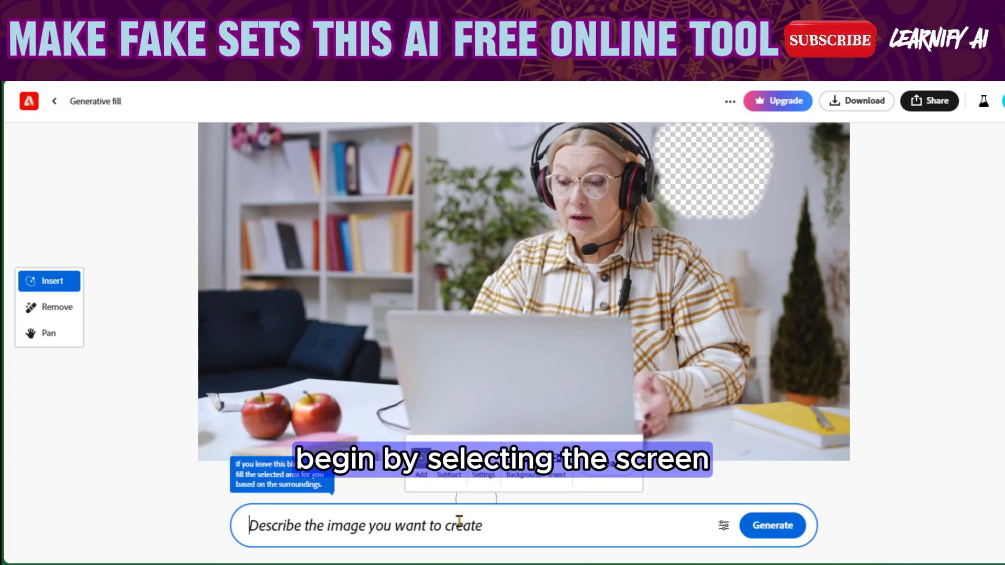
type("clock")
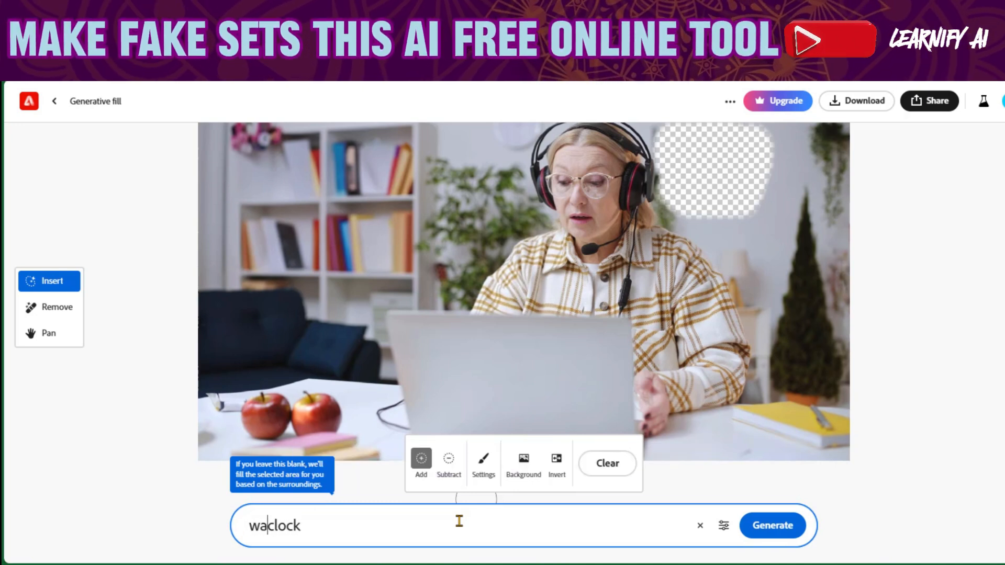
left_click(278, 525)
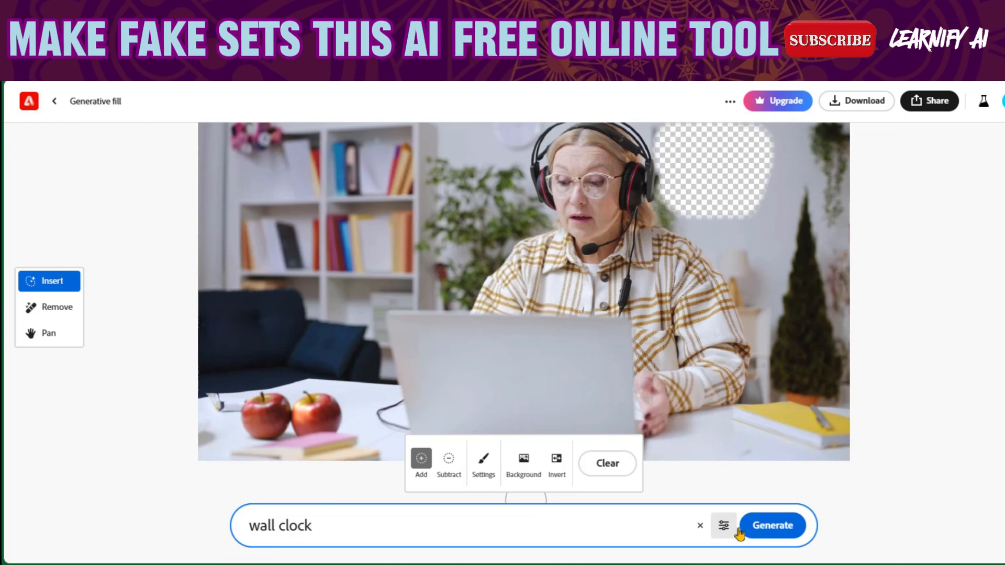
left_click(767, 538)
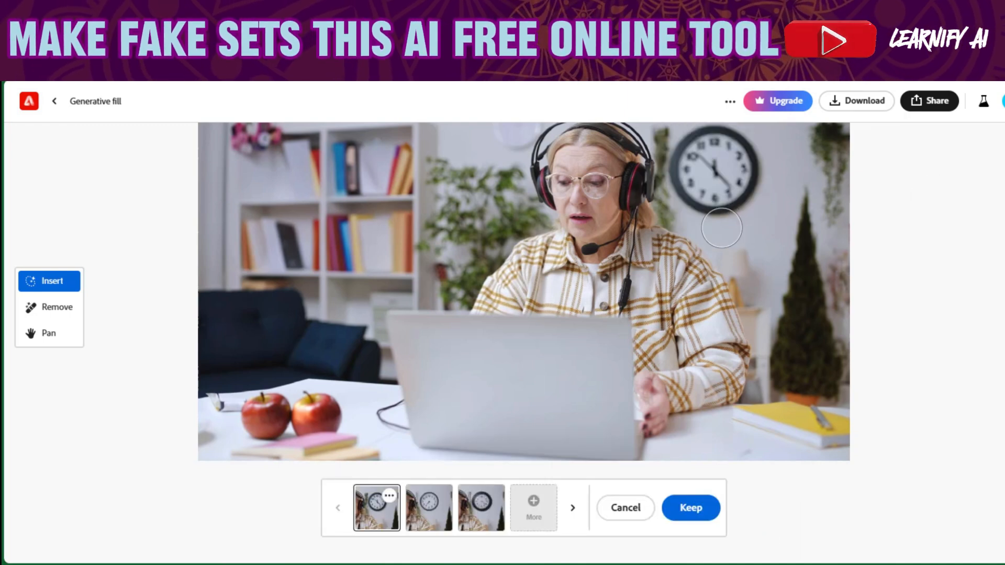
- Compare the generated wall clock variations and keep the first one
left_click(448, 515)
left_click(475, 517)
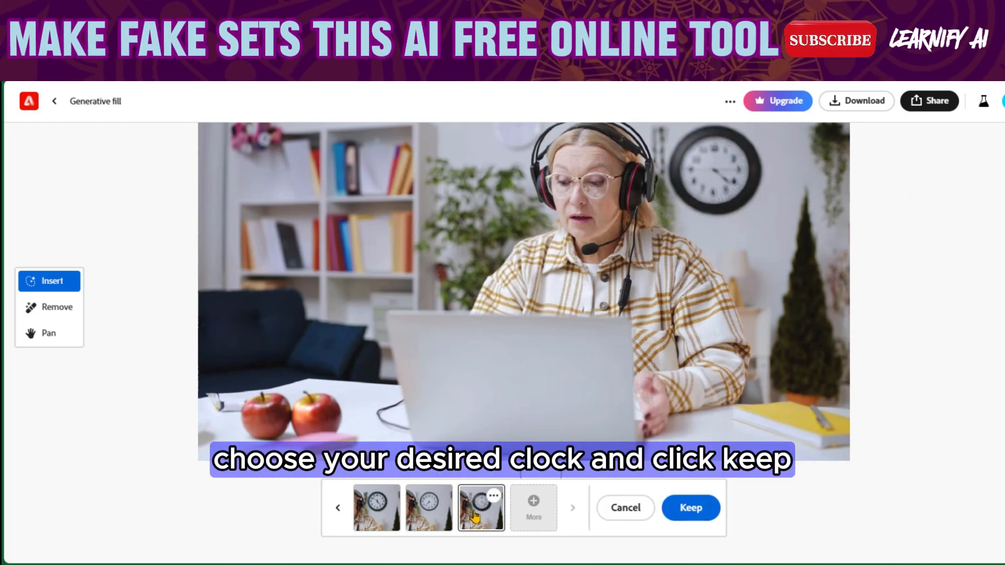
left_click(390, 516)
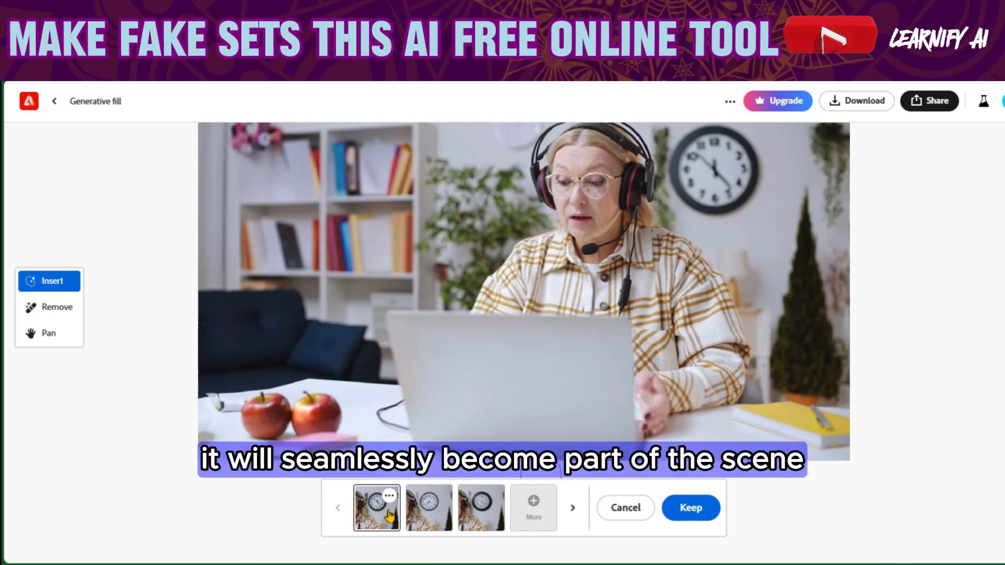
left_click(425, 516)
left_click(391, 516)
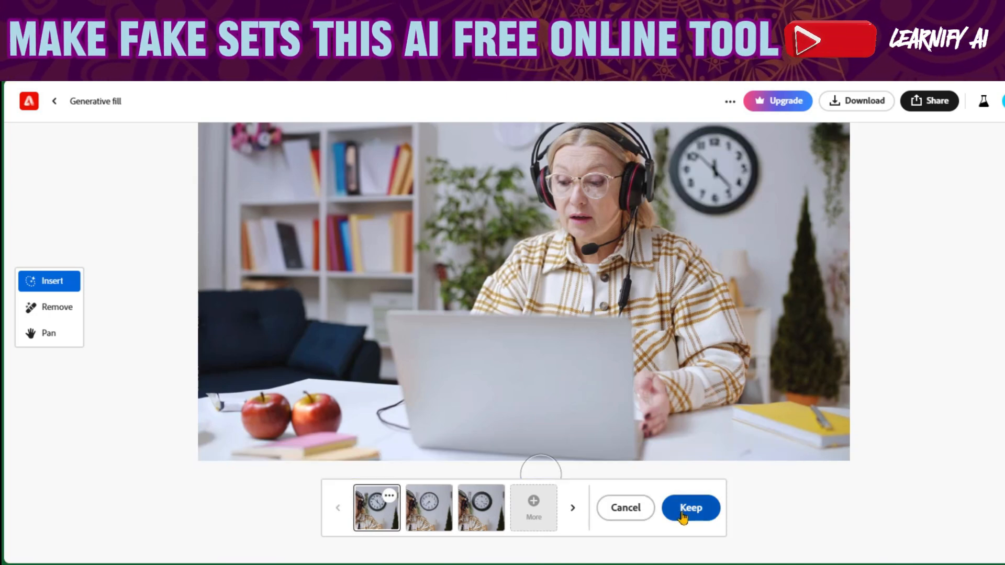
left_click(690, 507)
- Brush over the dark sofa, generate a "puppy dog" there and keep the second variation
mouse_move(218, 304)
left_mouse_down()
mouse_move(293, 307)
mouse_move(360, 354)
mouse_move(233, 333)
mouse_move(229, 364)
mouse_move(343, 357)
mouse_move(270, 350)
mouse_move(222, 324)
mouse_move(217, 348)
left_mouse_up()
type("puppy dog")
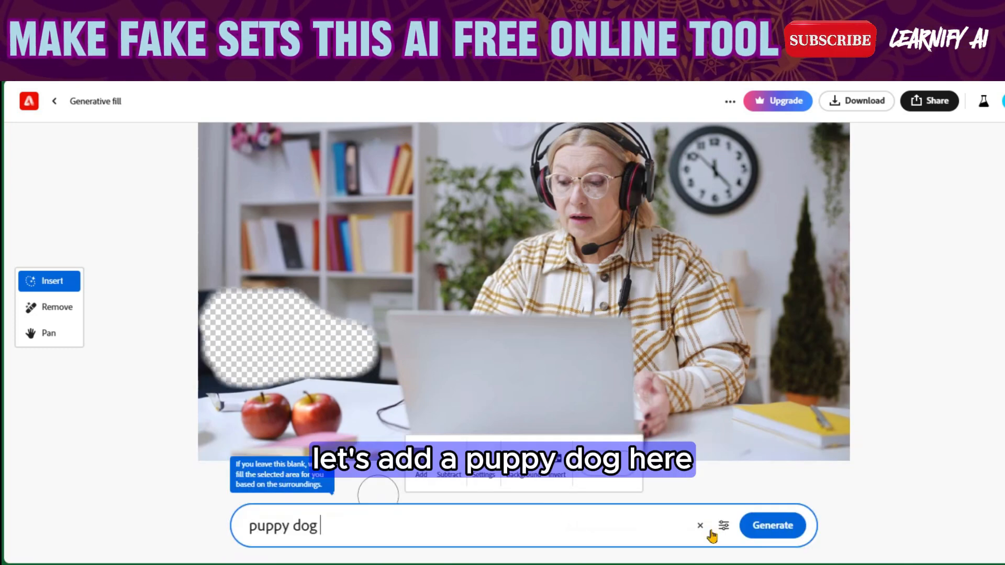
left_click(770, 528)
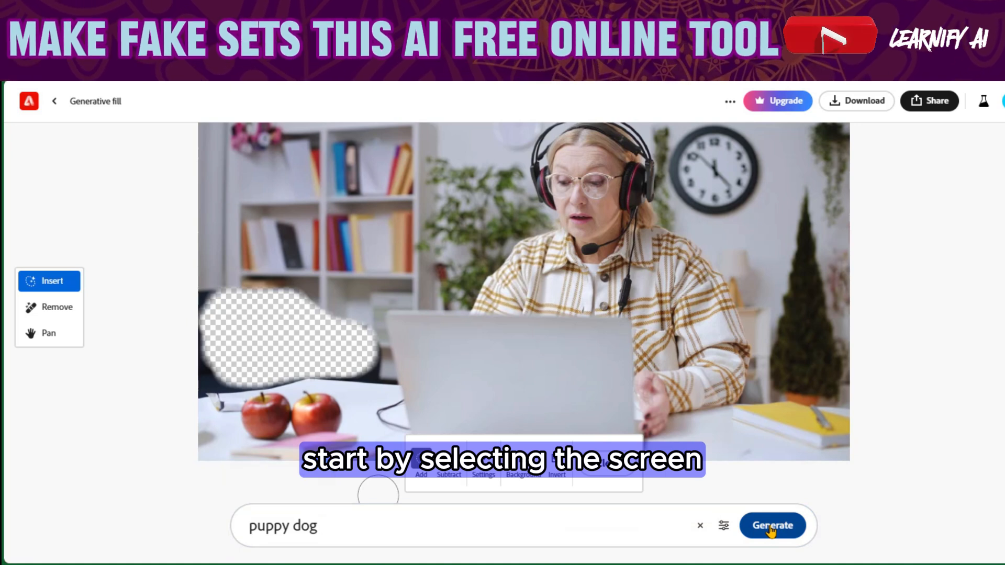
left_click(425, 510)
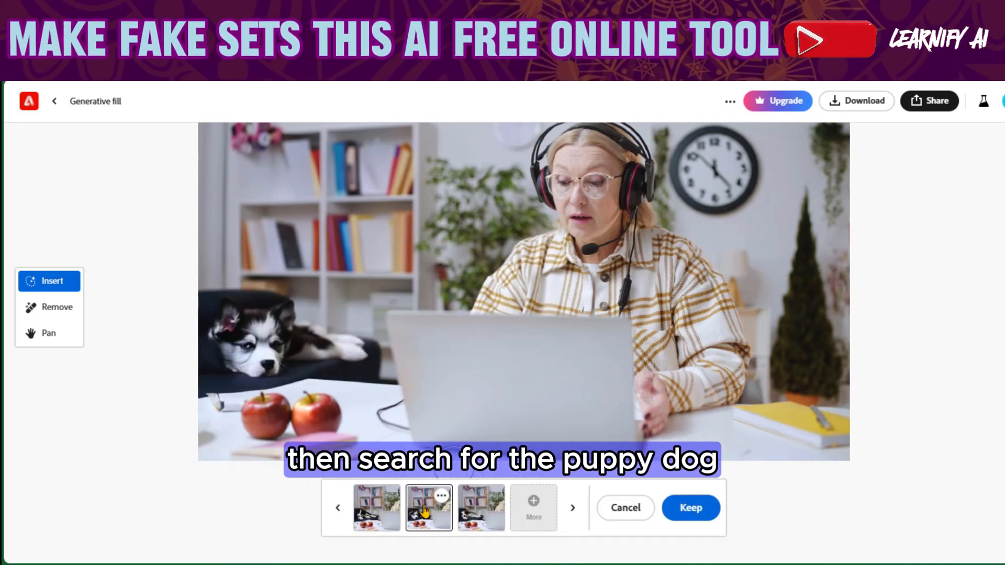
left_click(469, 513)
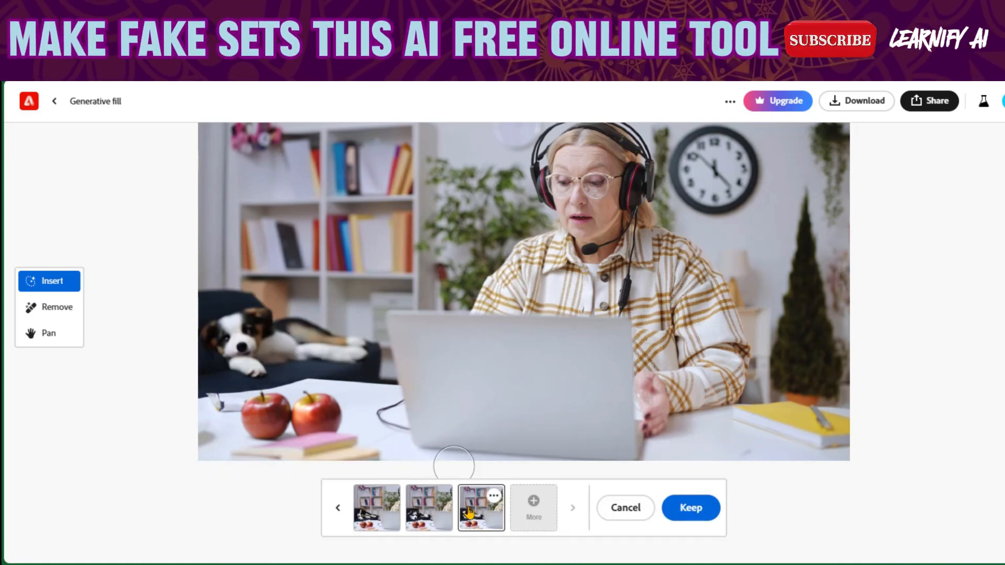
left_click(430, 510)
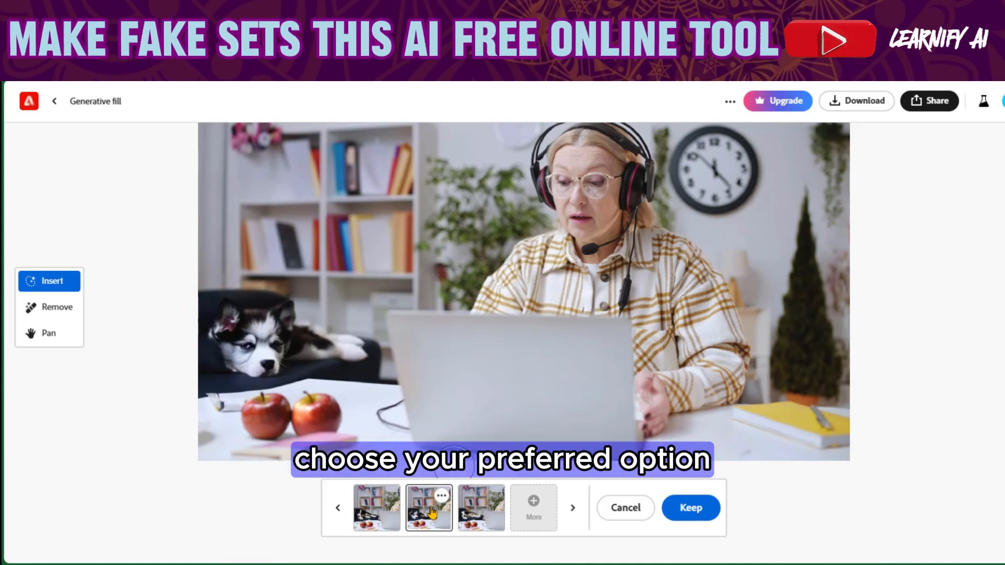
left_click(684, 510)
- Brush over the bookcase compartment below the pink flowers, generate "books" there and keep the first variation
left_click_drag(310, 156, 249, 175)
left_click_drag(248, 187, 310, 186)
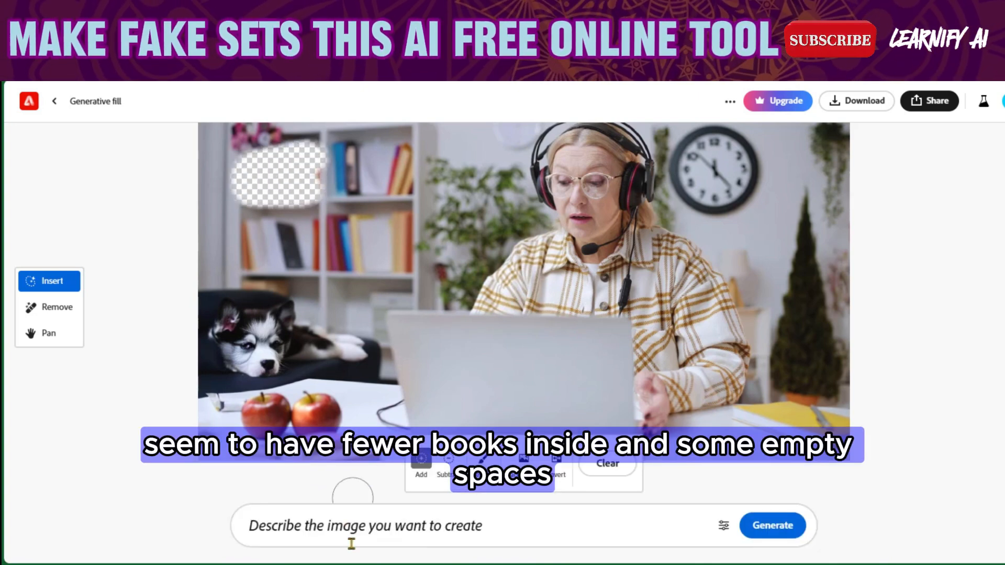
left_click(350, 528)
type("books")
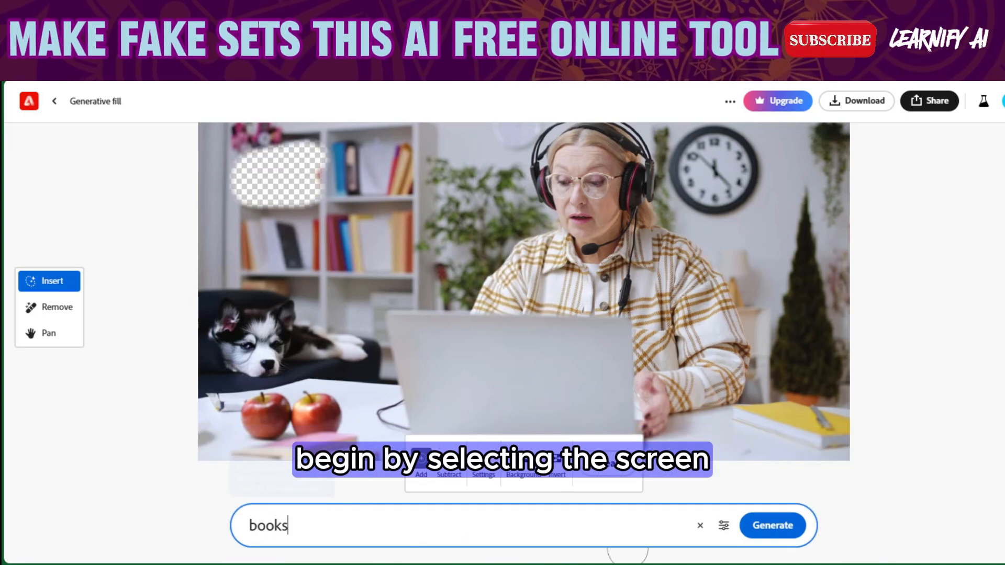
left_click(772, 532)
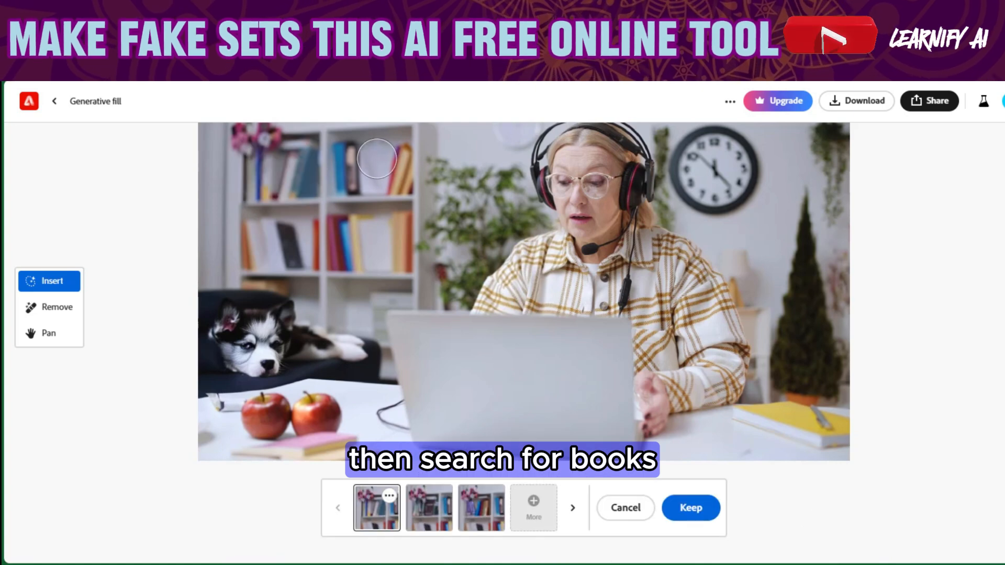
left_click(688, 507)
- Brush the gaps in the three bookcase compartments nearest the green plant, generate "book" there and keep the second variation
left_click_drag(376, 156, 375, 177)
left_click_drag(371, 238, 371, 254)
left_click_drag(386, 299, 360, 317)
left_click(393, 532)
type("book")
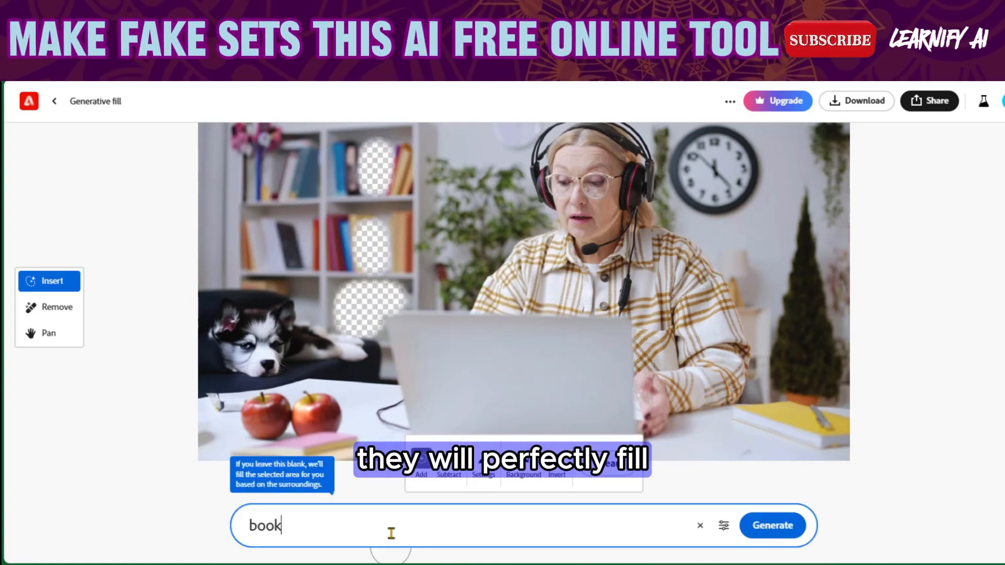
left_click(772, 525)
left_click(429, 510)
left_click(482, 510)
left_click(425, 510)
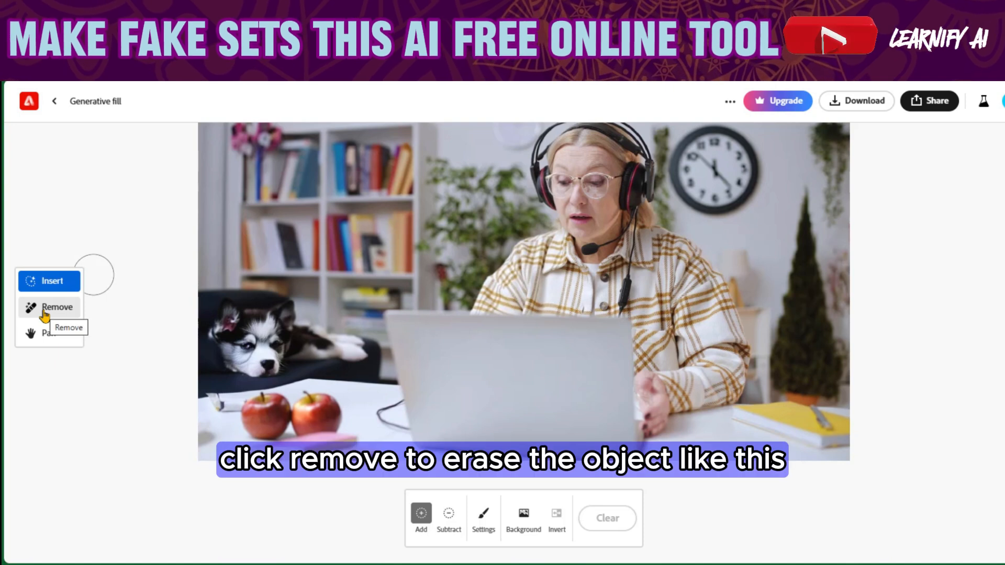
- Remove the yellow notebook and pen from the desk with the Remove brush and keep the second variation
left_click(46, 314)
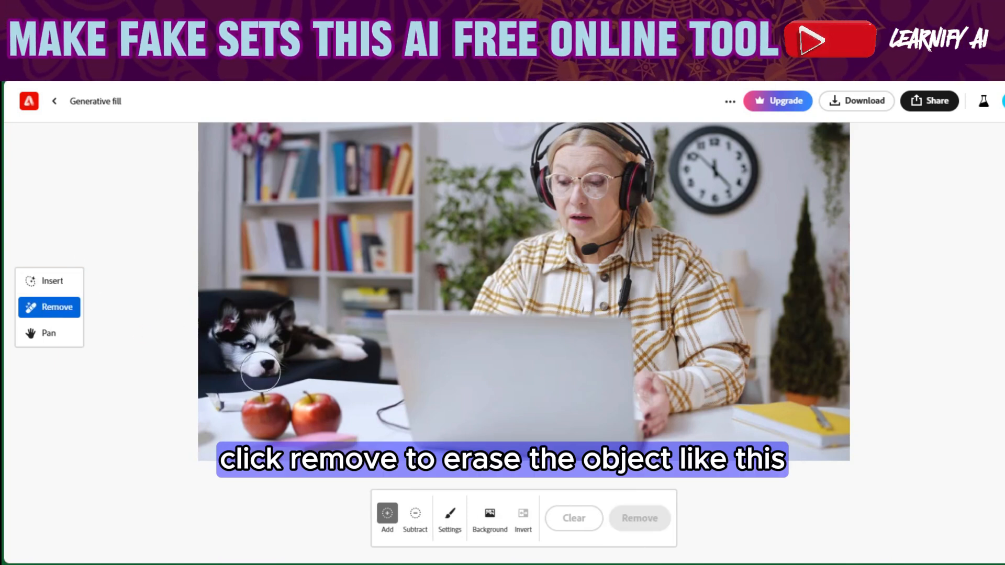
mouse_move(722, 434)
left_mouse_down()
mouse_move(755, 412)
mouse_move(804, 411)
mouse_move(838, 433)
mouse_move(774, 439)
left_mouse_up()
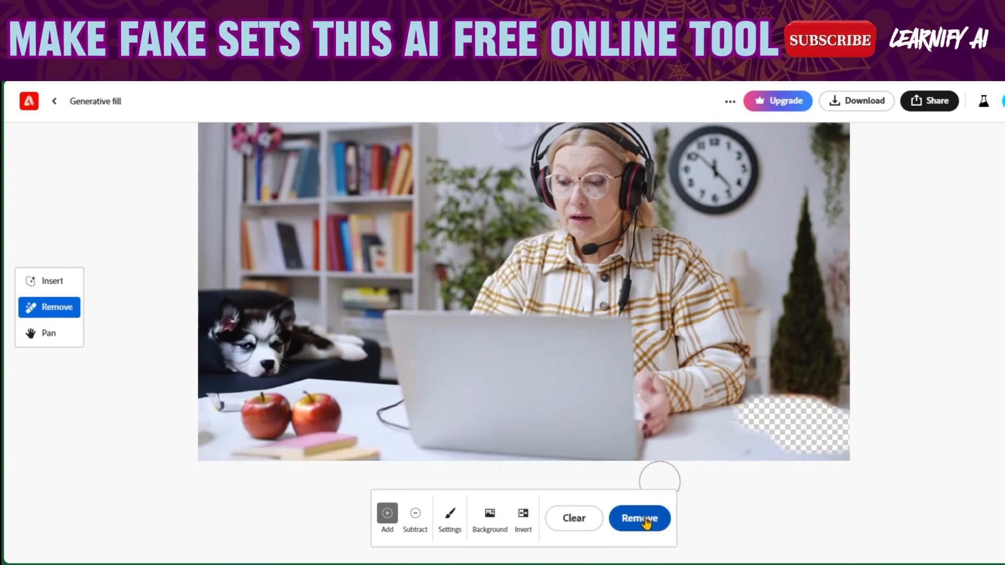
left_click(646, 520)
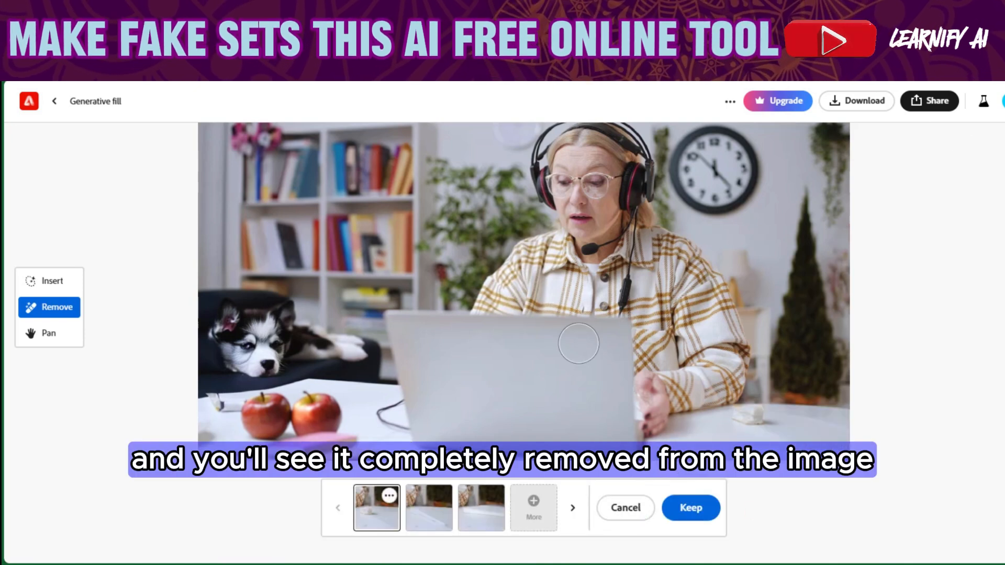
left_click(377, 511)
left_click(429, 510)
left_click(675, 513)
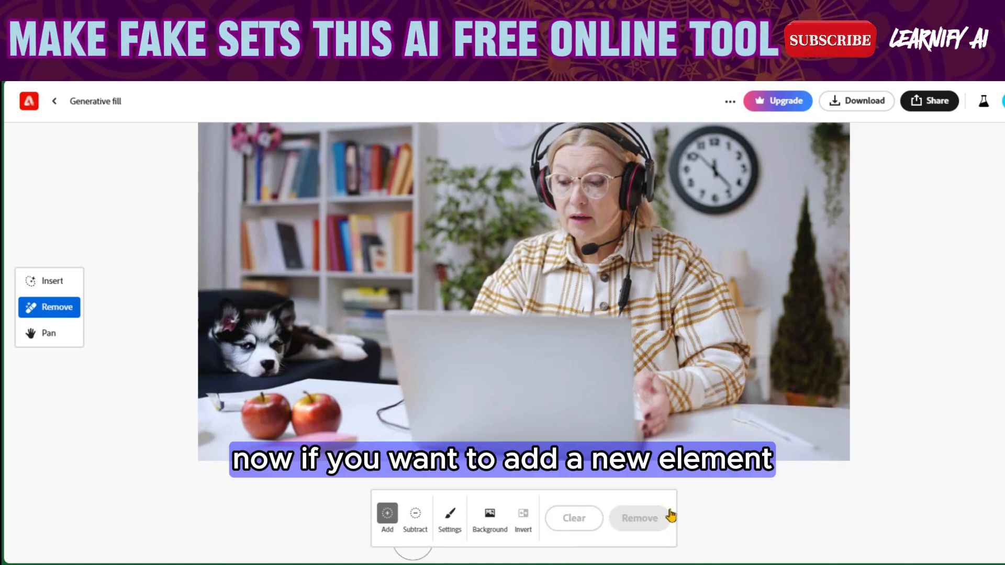
- Brush over the empty desk area below the potted tree, generate "mobile" there with Insert and keep the first variation
left_click(53, 292)
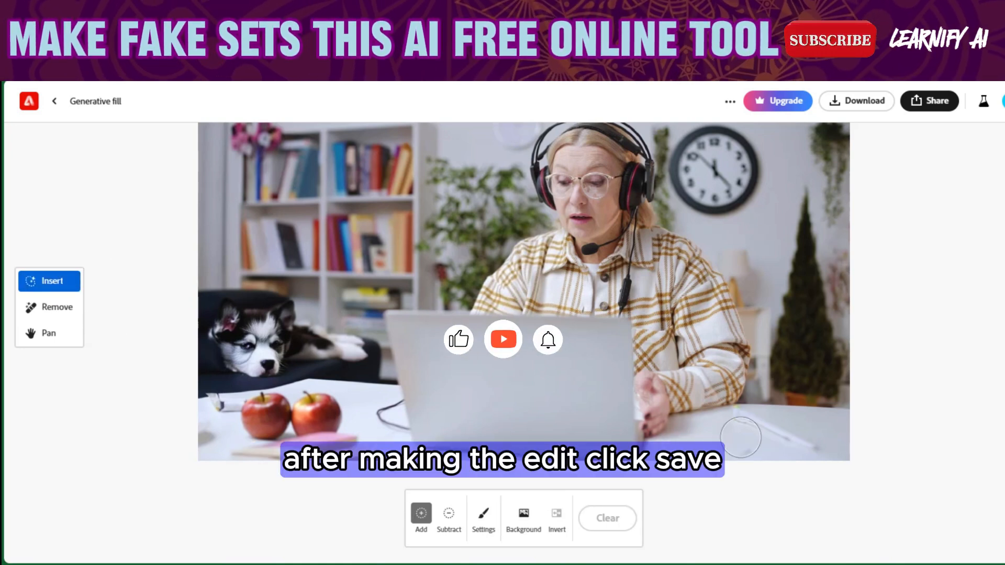
mouse_move(763, 419)
left_mouse_down()
mouse_move(751, 419)
mouse_move(829, 423)
mouse_move(831, 432)
mouse_move(758, 437)
mouse_move(762, 420)
mouse_move(821, 423)
left_mouse_up()
type("mobile")
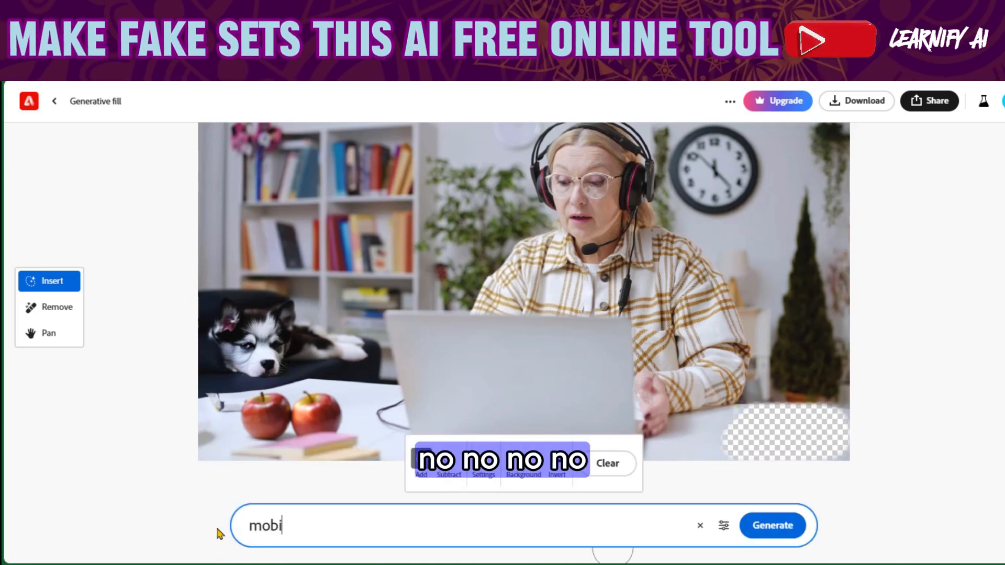
left_click(782, 539)
left_click(471, 507)
left_click(367, 515)
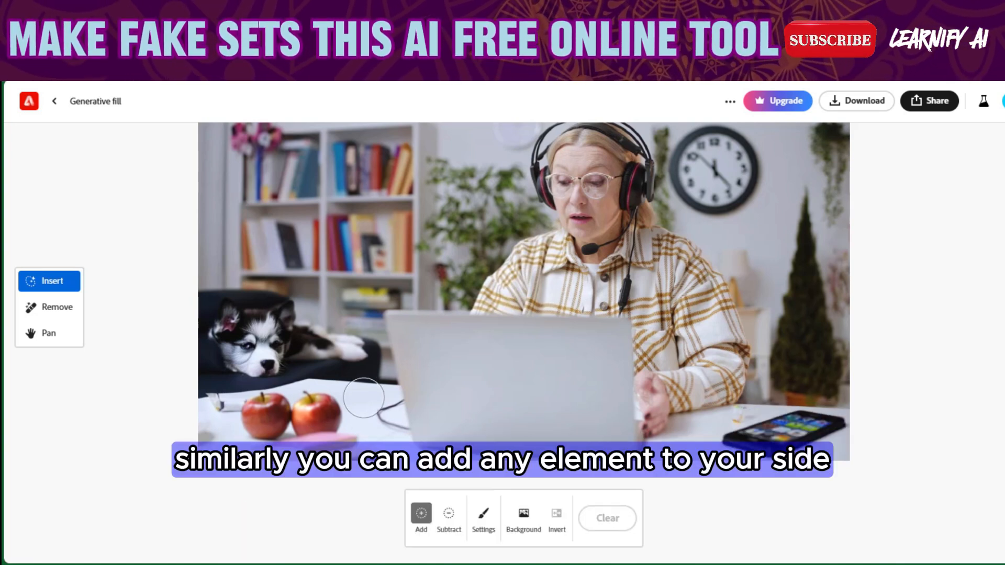
- Brush over the desk spot between the puppy and the laptop, generate "desk decor" there and keep the second variation
mouse_move(338, 373)
left_mouse_down()
mouse_move(353, 387)
mouse_move(354, 366)
mouse_move(358, 390)
left_mouse_up()
left_click(380, 527)
type("desk de")
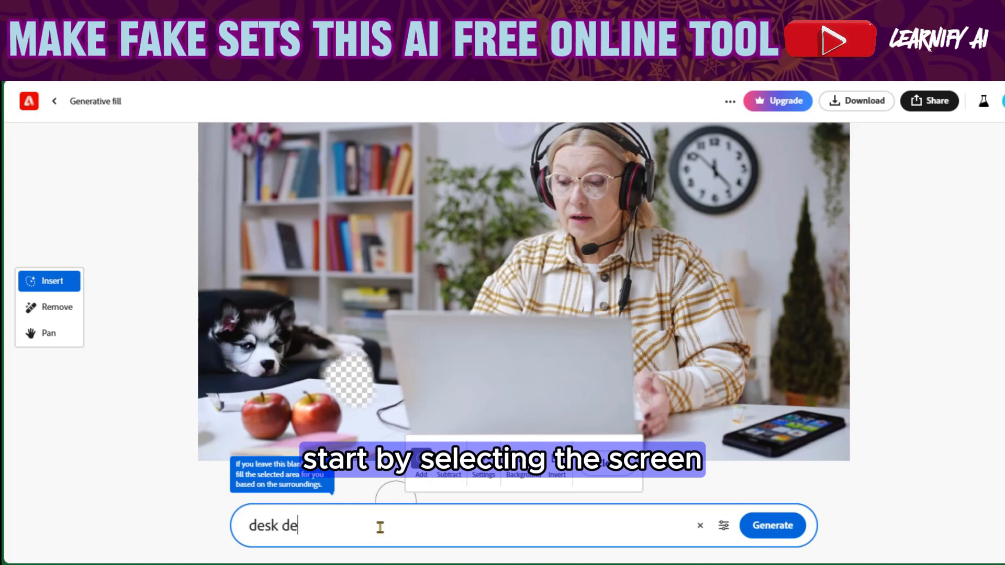
type("cor")
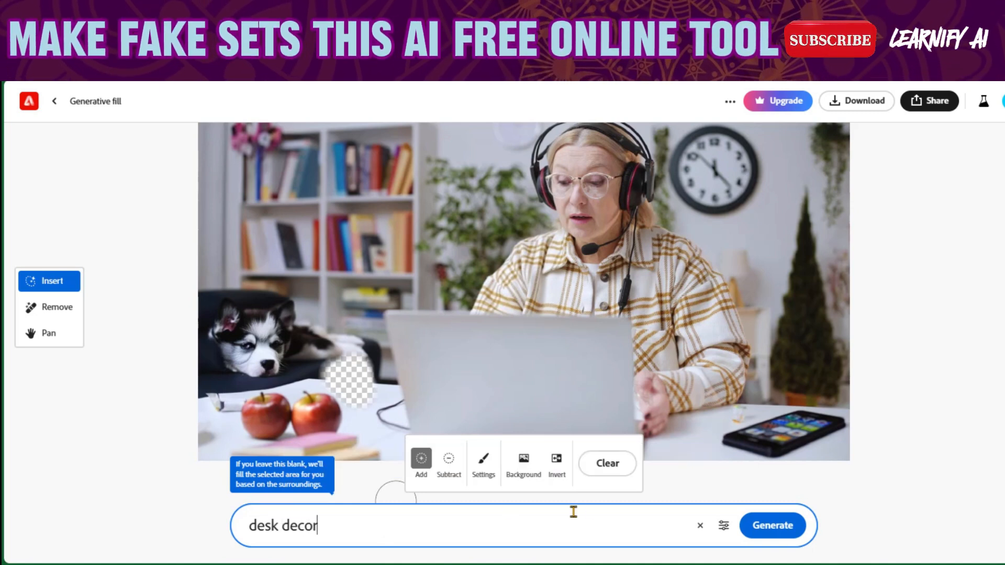
left_click(774, 526)
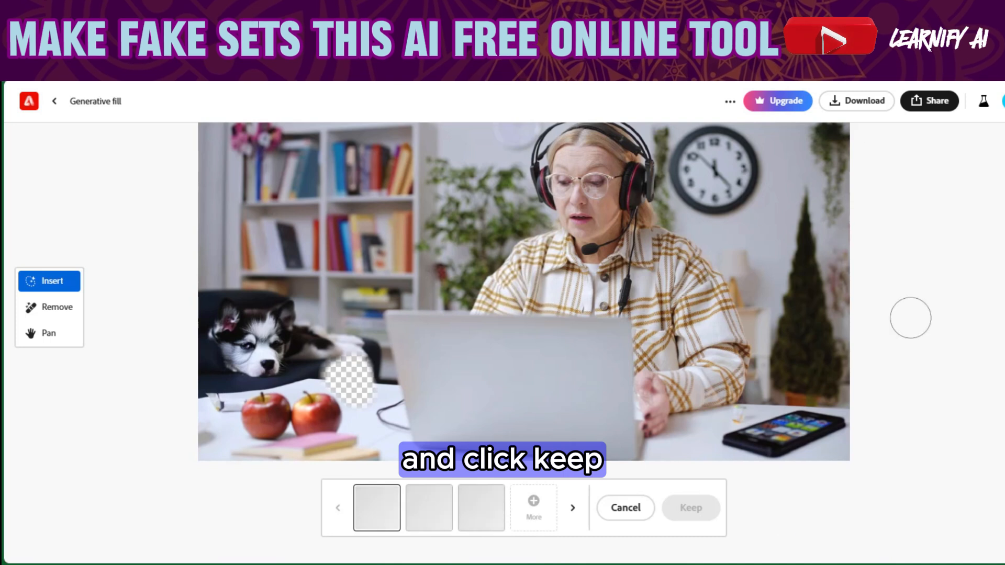
left_click(480, 505)
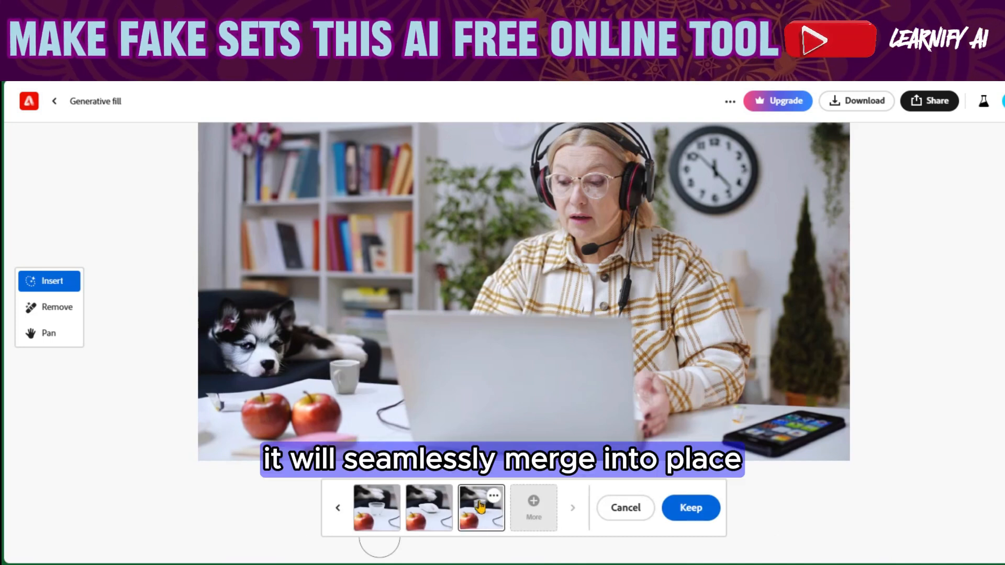
left_click(426, 512)
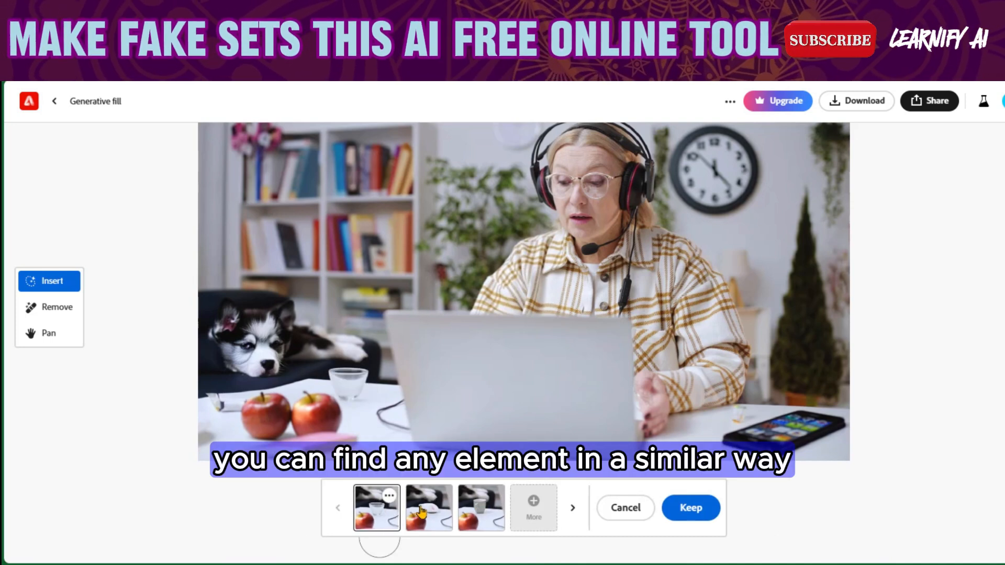
left_click(694, 510)
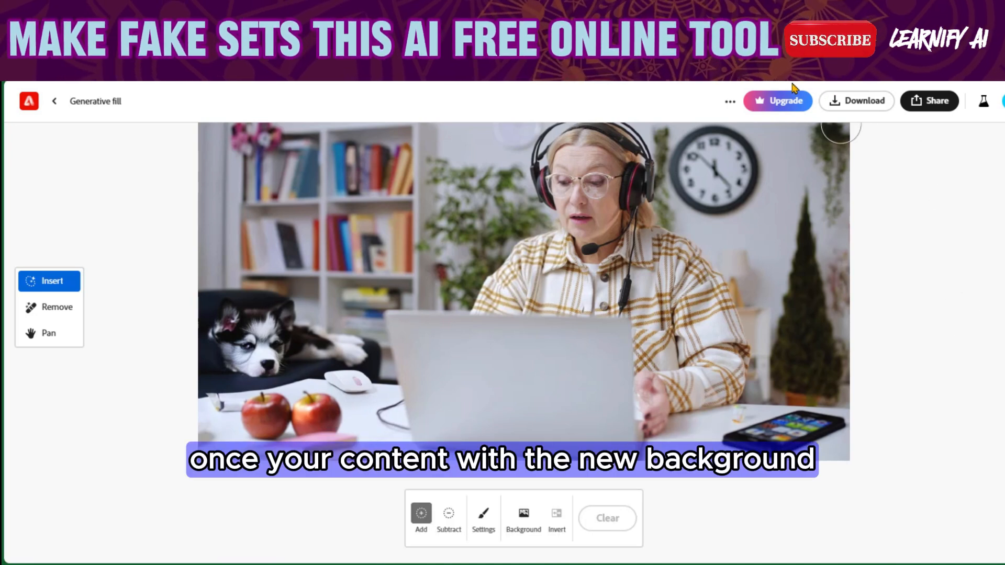
- Download the finished image, accepting the Content Credentials notice
left_click(854, 107)
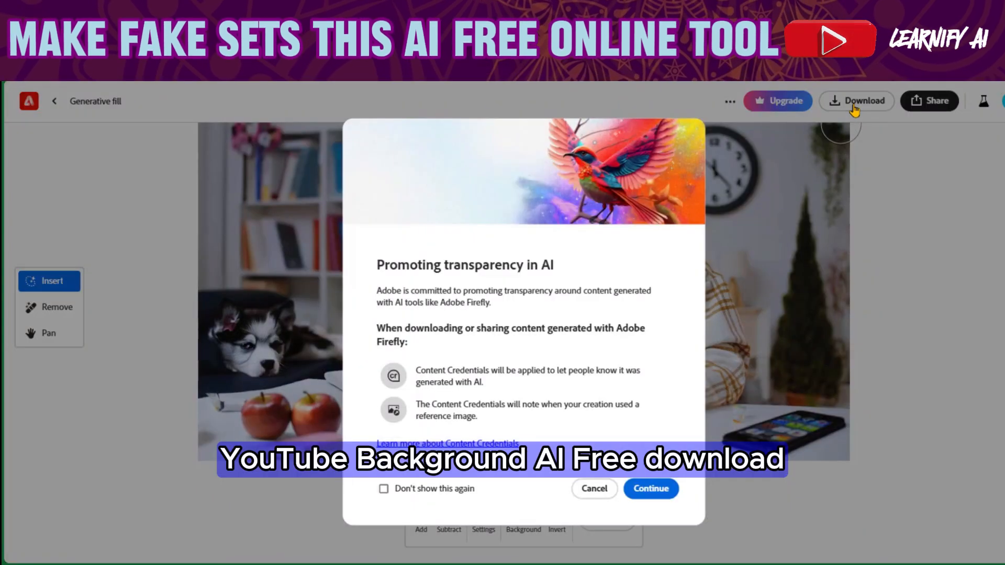
left_click(651, 490)
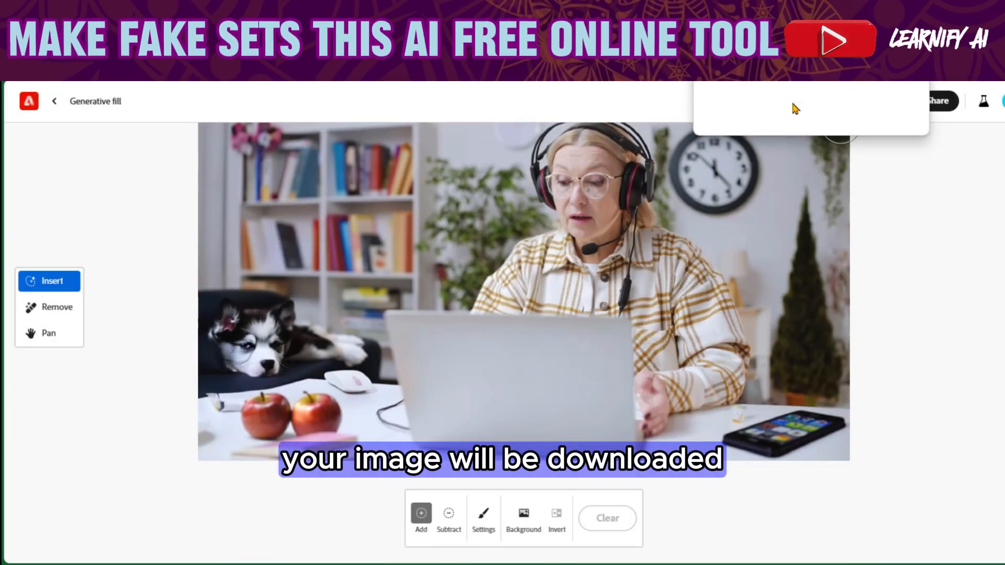
left_click(805, 106)
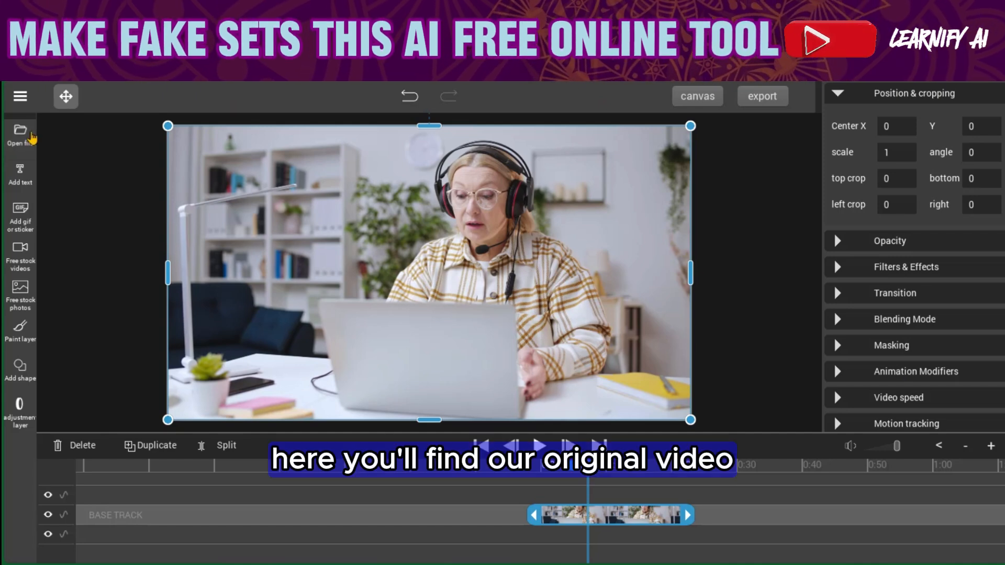
- Switch to the video editor and add Firefly 20231123171329.png above the base track, stretched to the full length of the clip
left_click(32, 137)
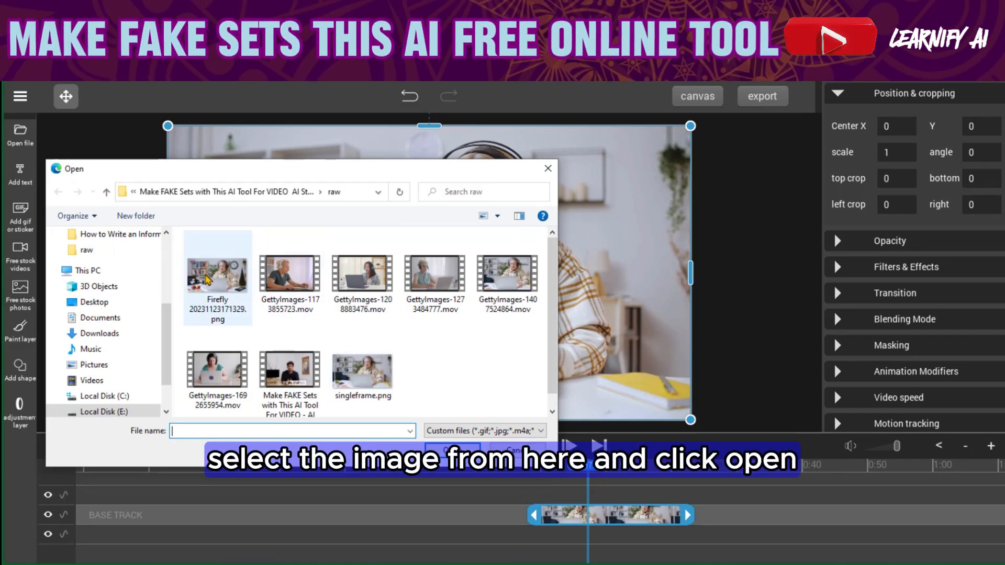
double_click(206, 278)
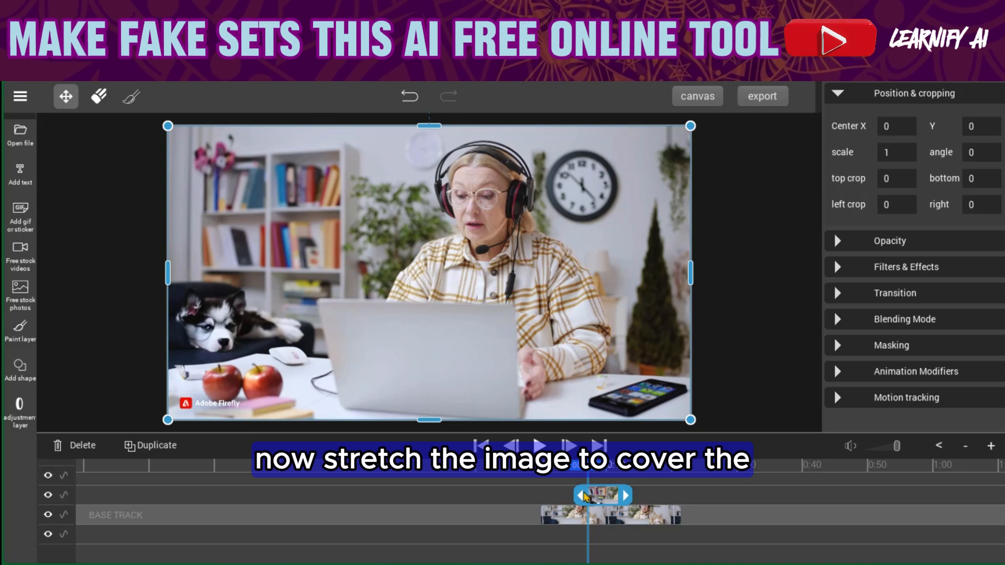
left_click_drag(572, 492, 546, 492)
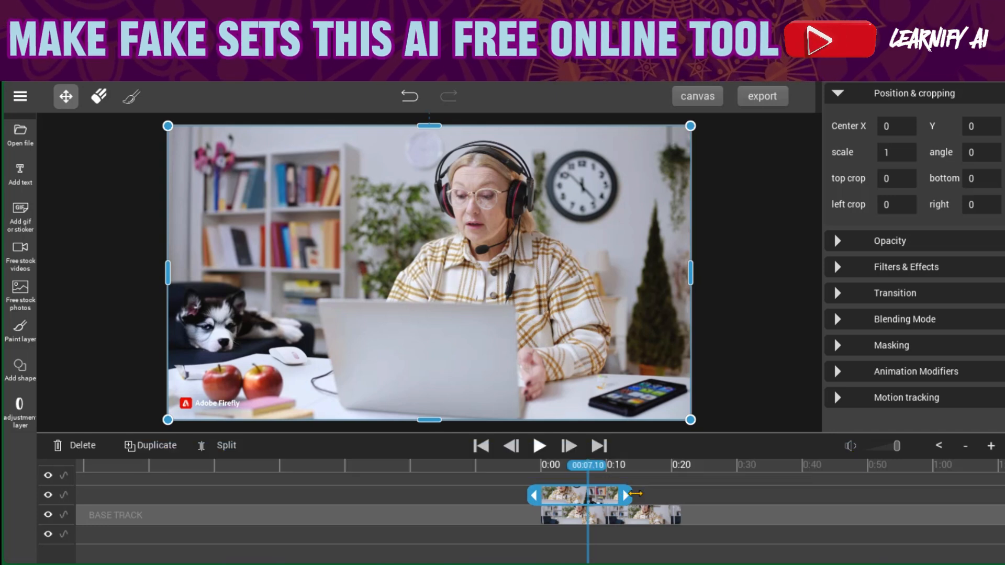
left_click_drag(635, 493, 669, 493)
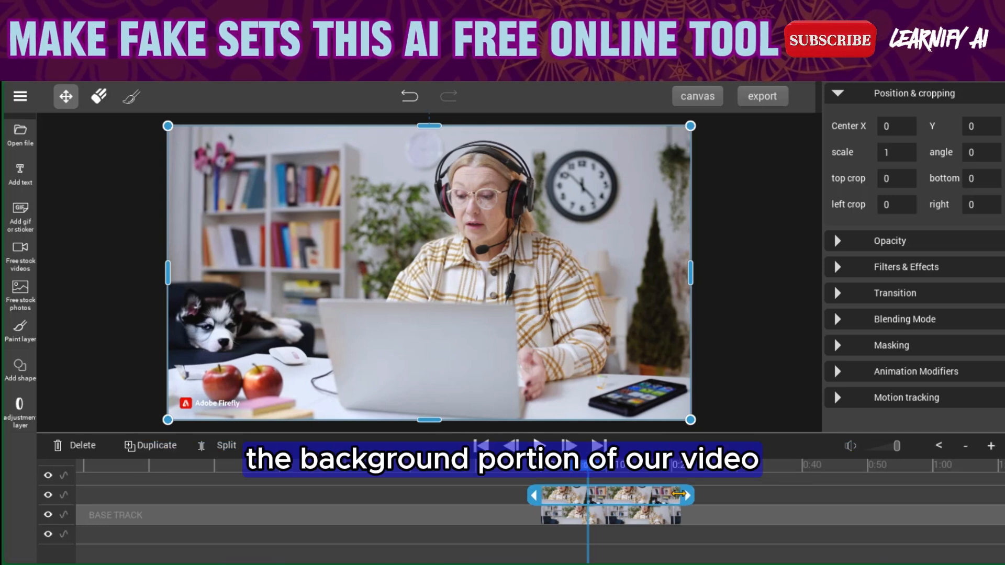
left_click(539, 446)
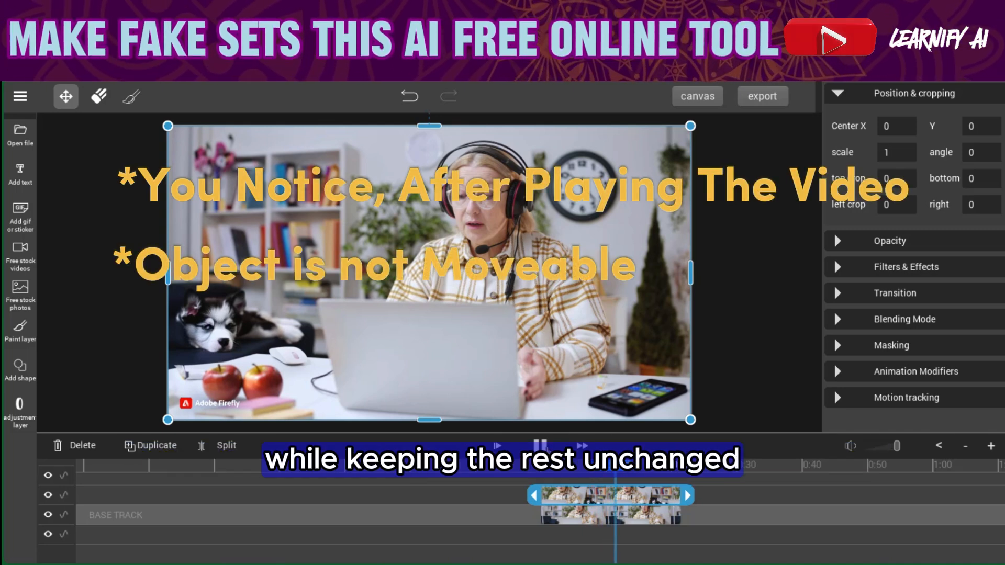
left_click(544, 446)
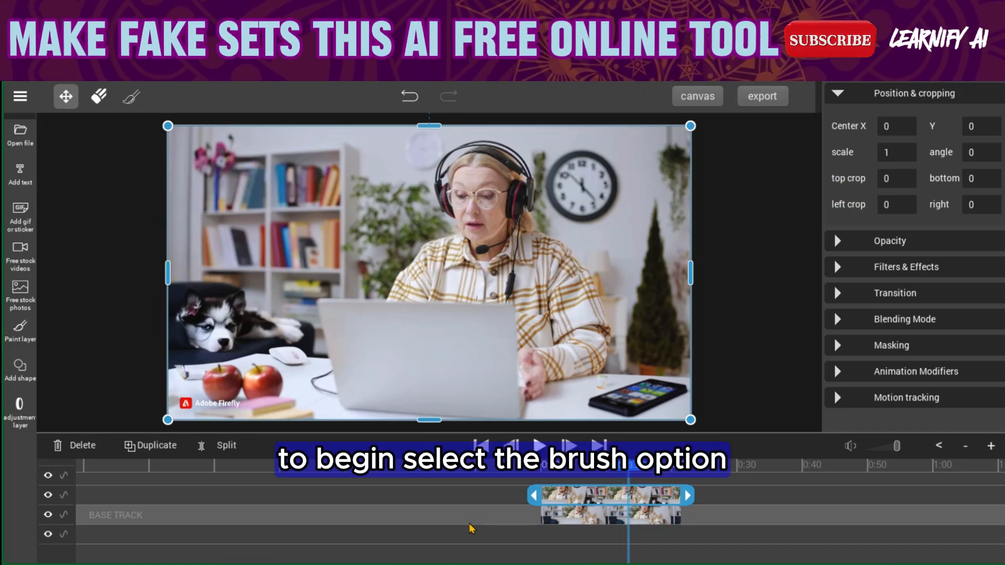
- Erase the Adobe Firefly watermark area and the woman from the image layer with the erase brush and play back the result
left_click(101, 103)
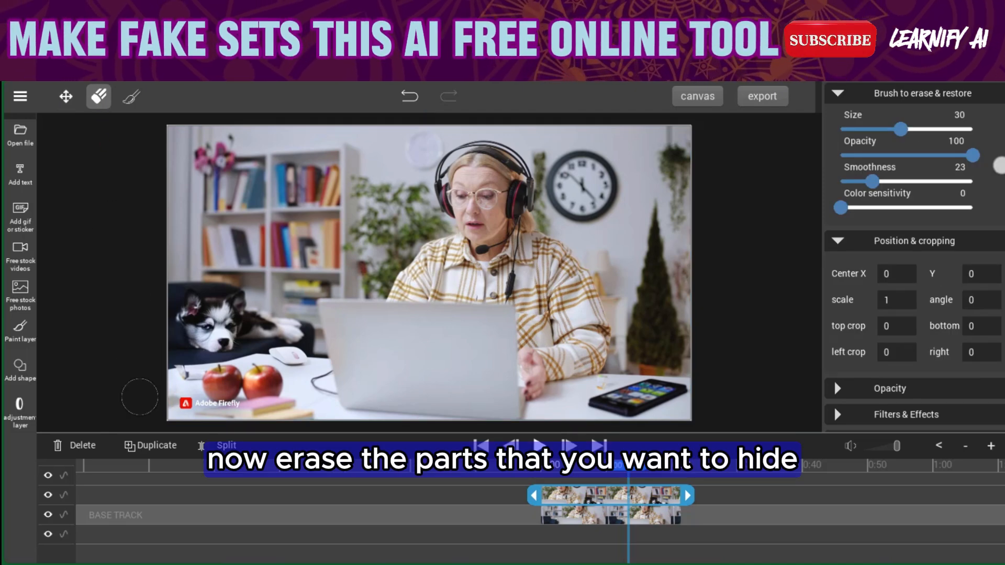
left_click_drag(167, 403, 224, 404)
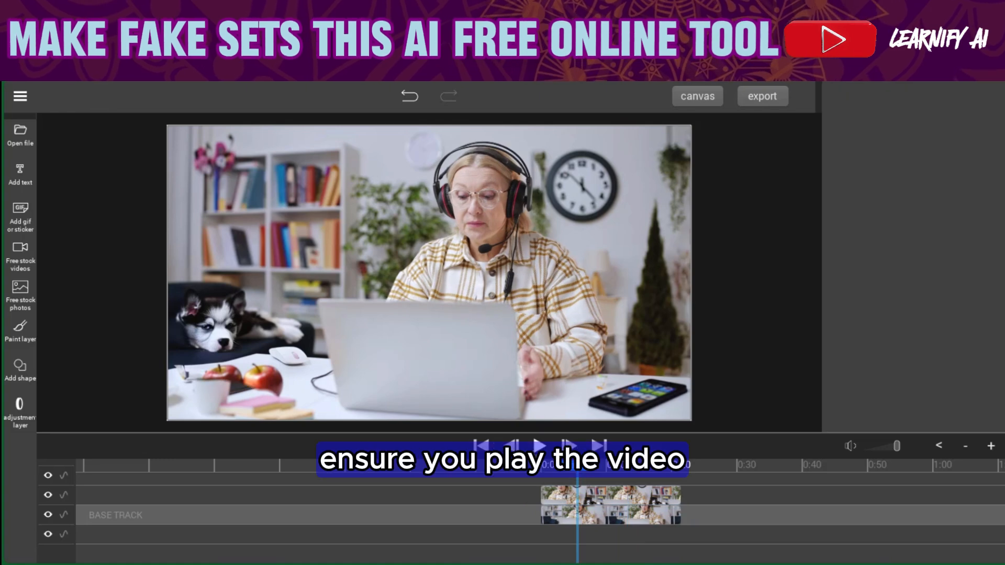
left_click(539, 446)
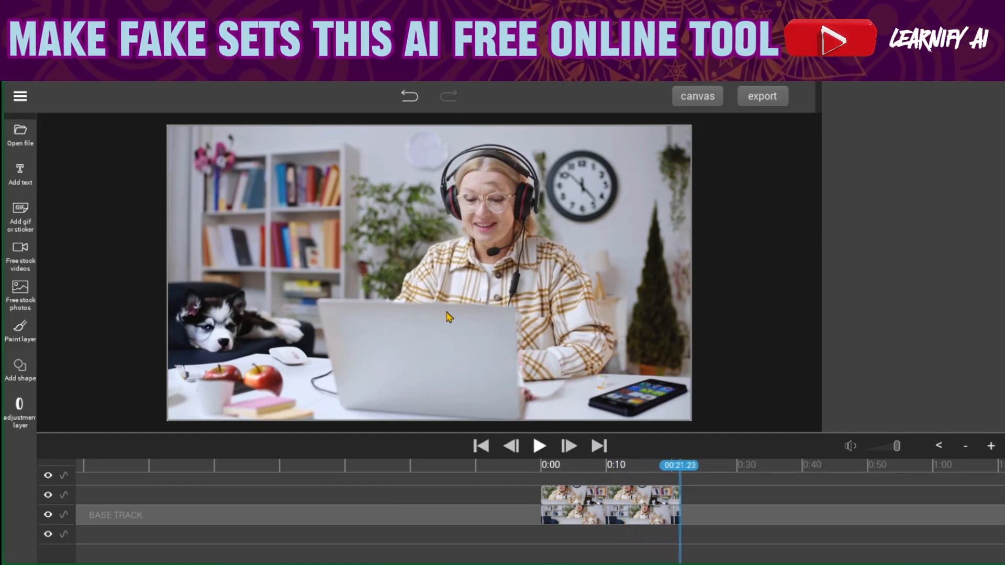
- Export the video as .mp4 (h264) at 20.0 Mbps, saved as "firefly video" in the "from firefly video" folder
left_click(762, 104)
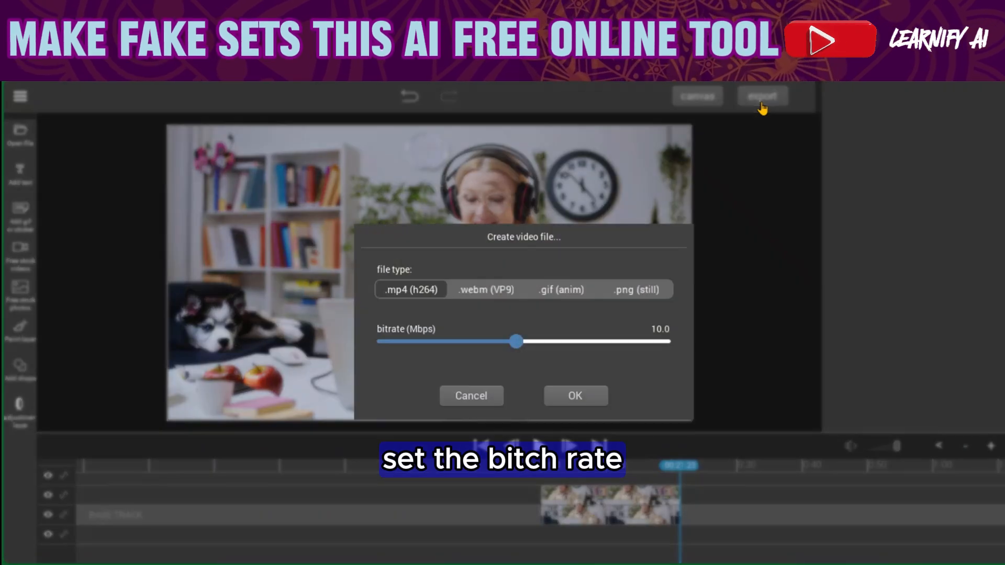
left_click_drag(516, 341, 672, 352)
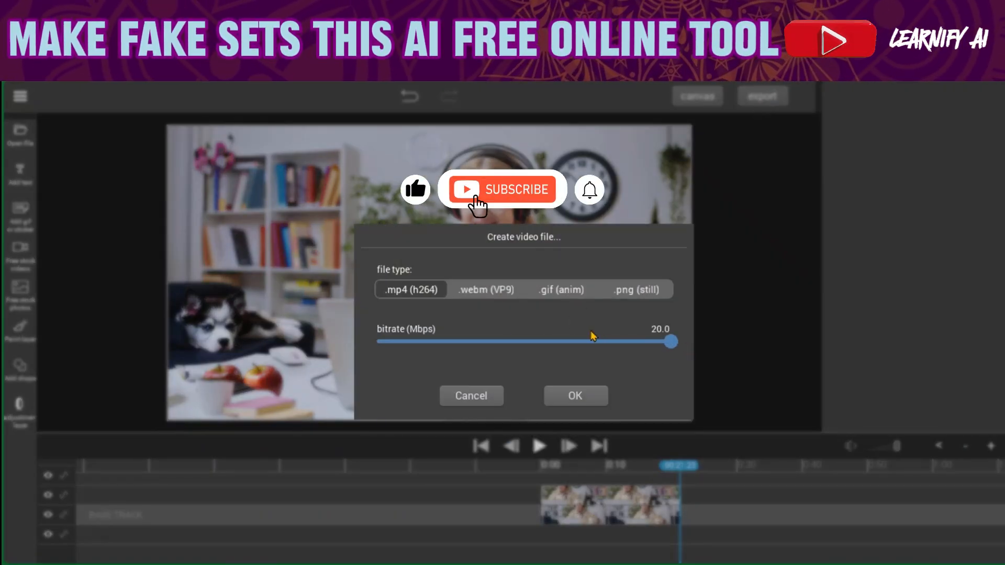
left_click(572, 399)
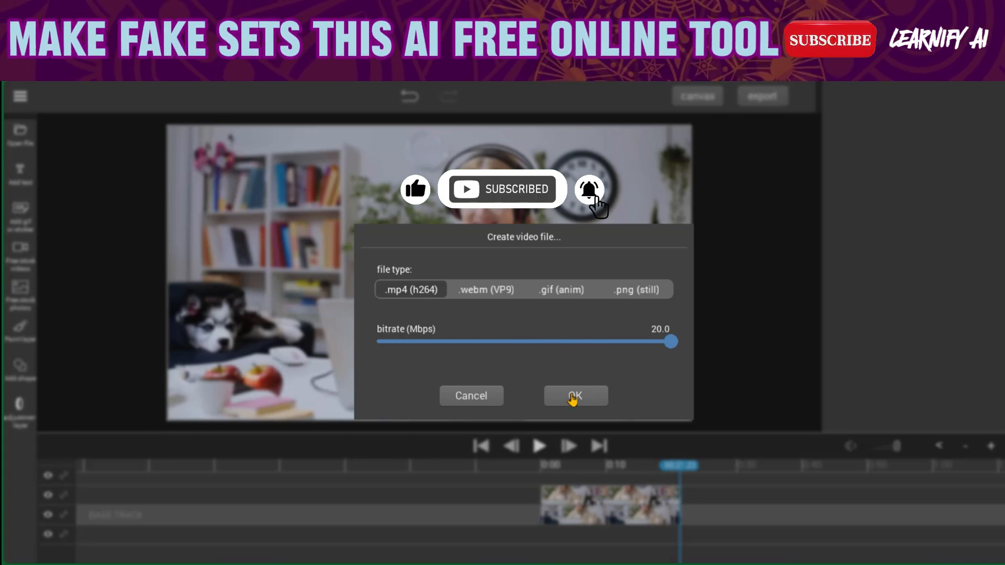
type("firefl")
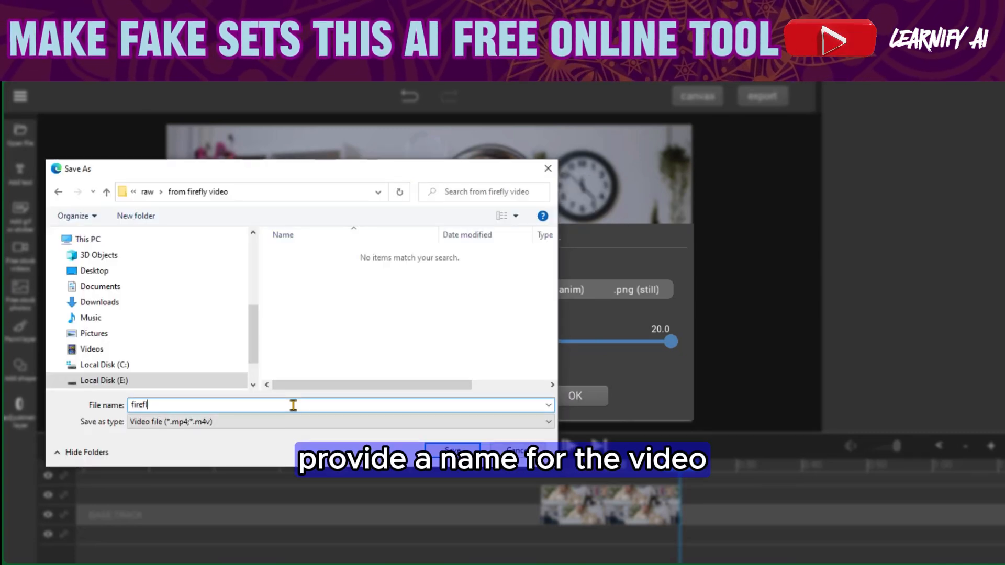
type("y video")
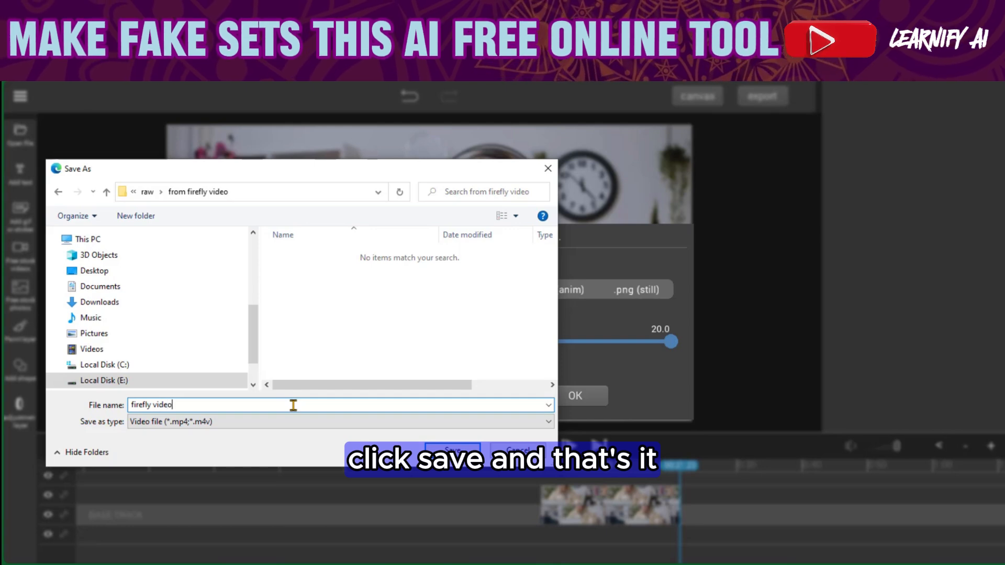
left_click(452, 449)
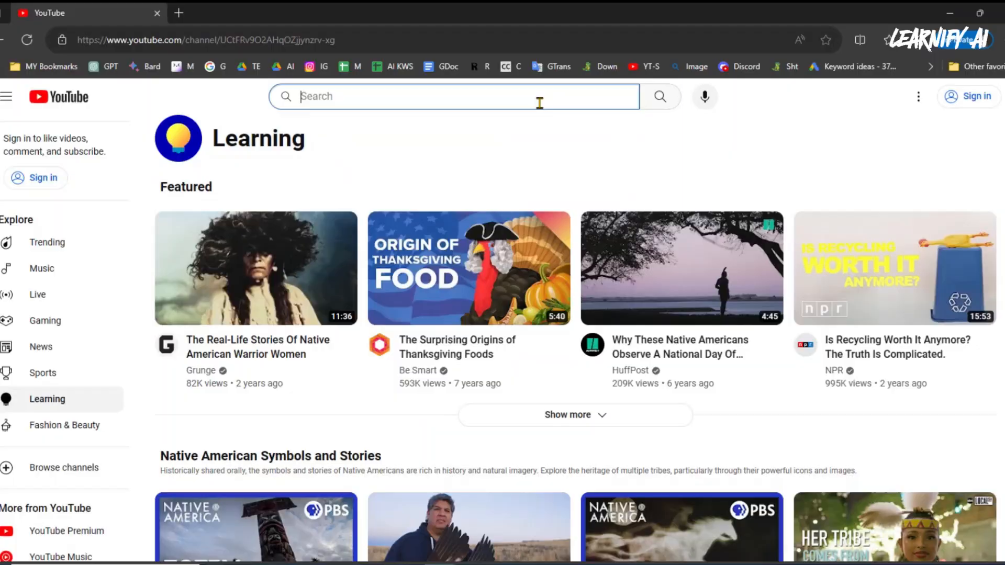
- Switch to YouTube, search for "learnify ai" and open the playlists of the Learnify Ai channel
type("learnify ai")
left_click(660, 96)
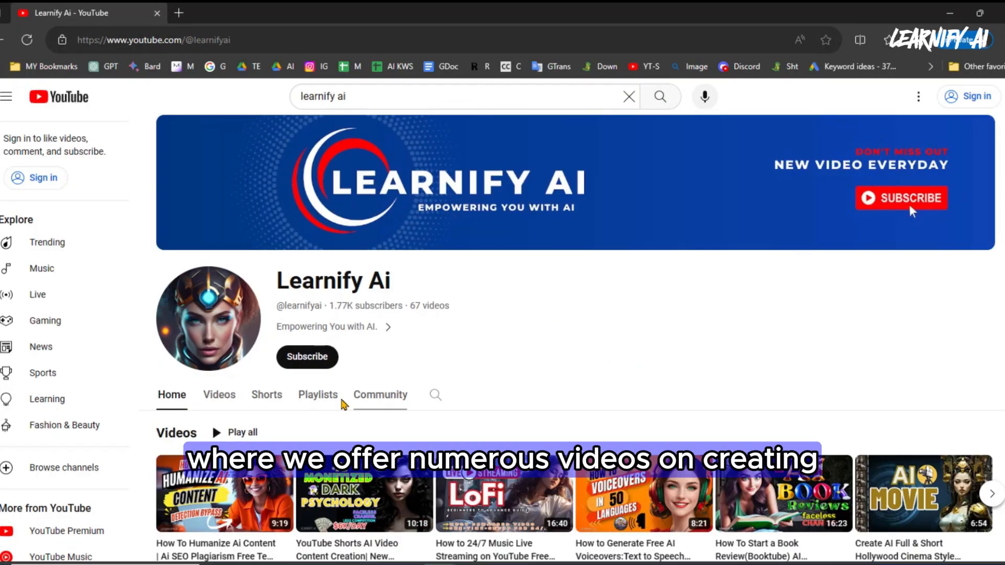
left_click(310, 401)
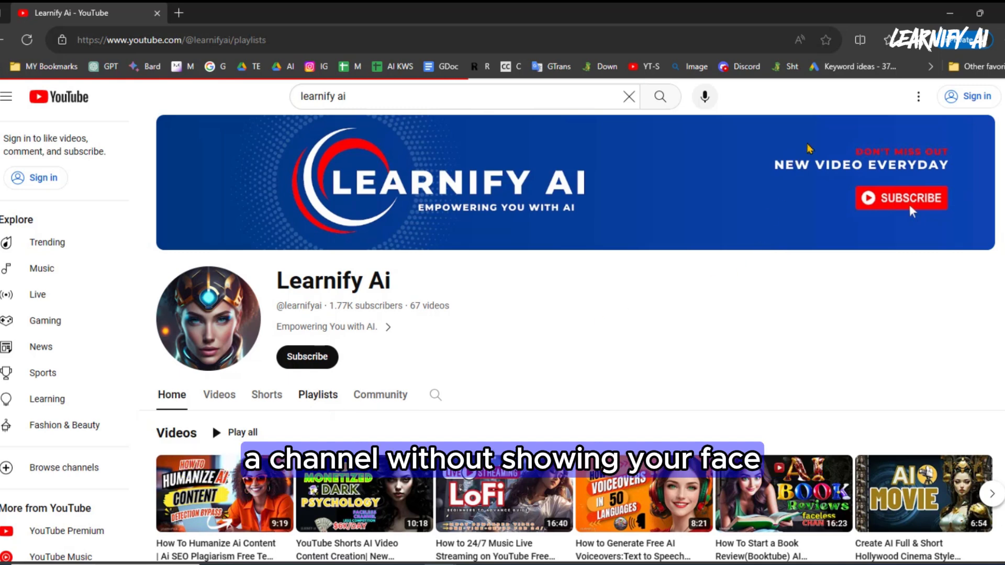
- Look through the created playlists of the Learnify Ai channel from the first row to the last
scroll(473, 368, "down", 1)
scroll(910, 174, "down", 3)
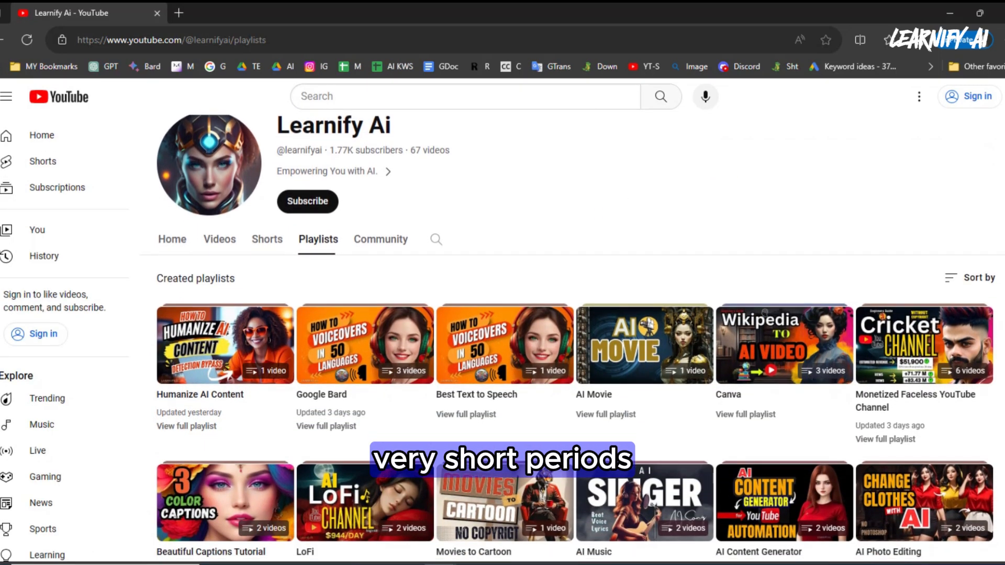
scroll(568, 338, "down", 1)
scroll(568, 338, "down", 3)
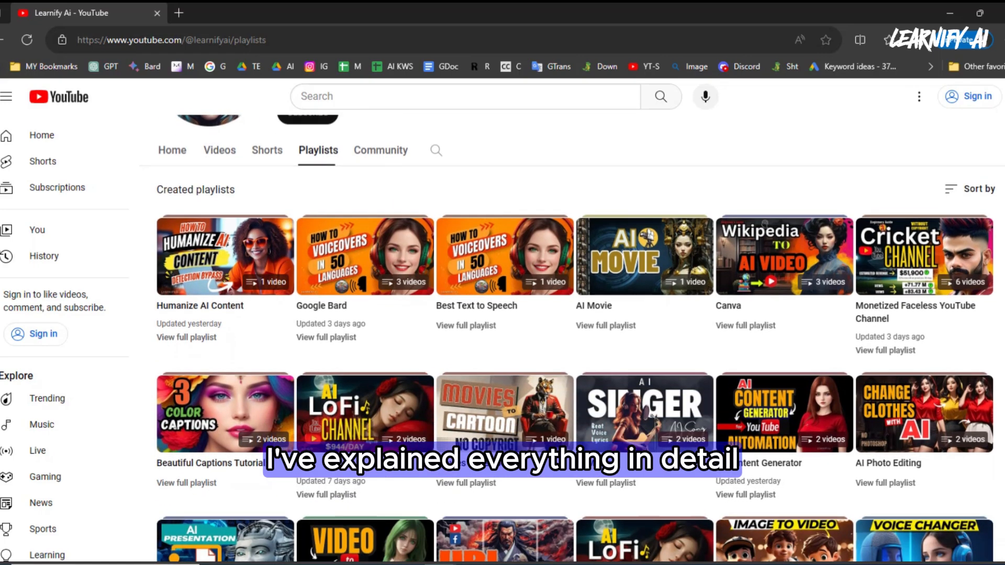
scroll(568, 338, "down", 1)
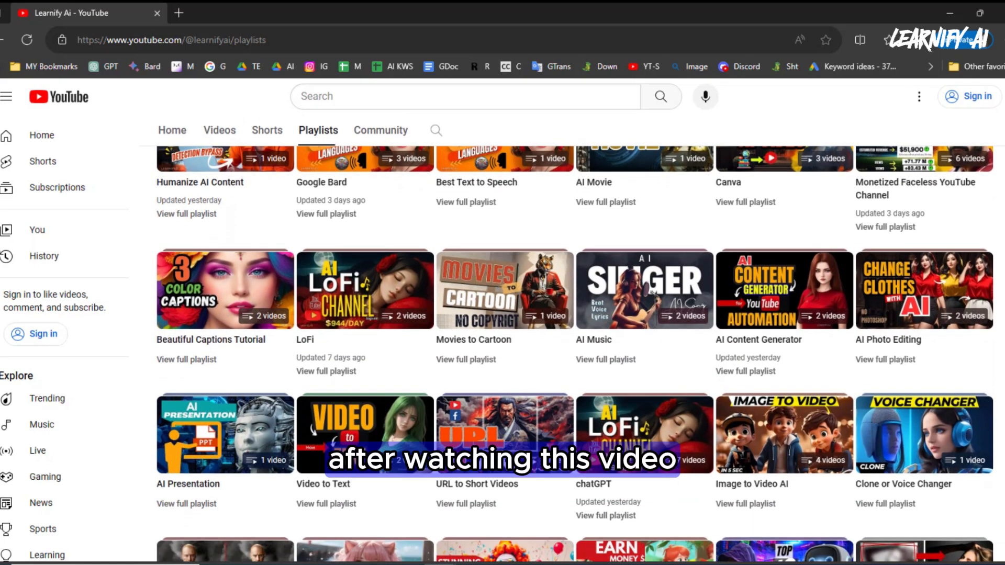
scroll(568, 338, "down", 1)
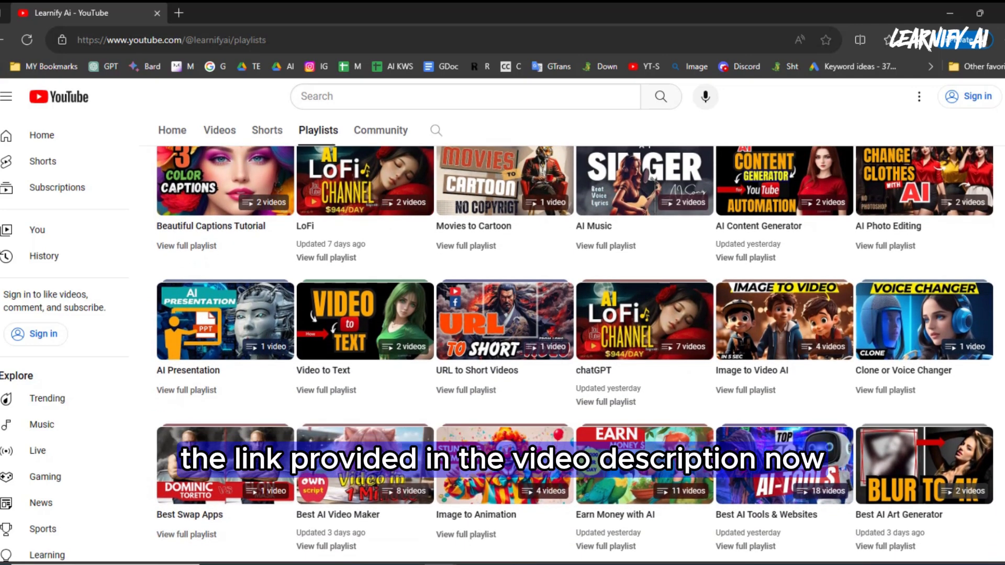
scroll(568, 338, "down", 1)
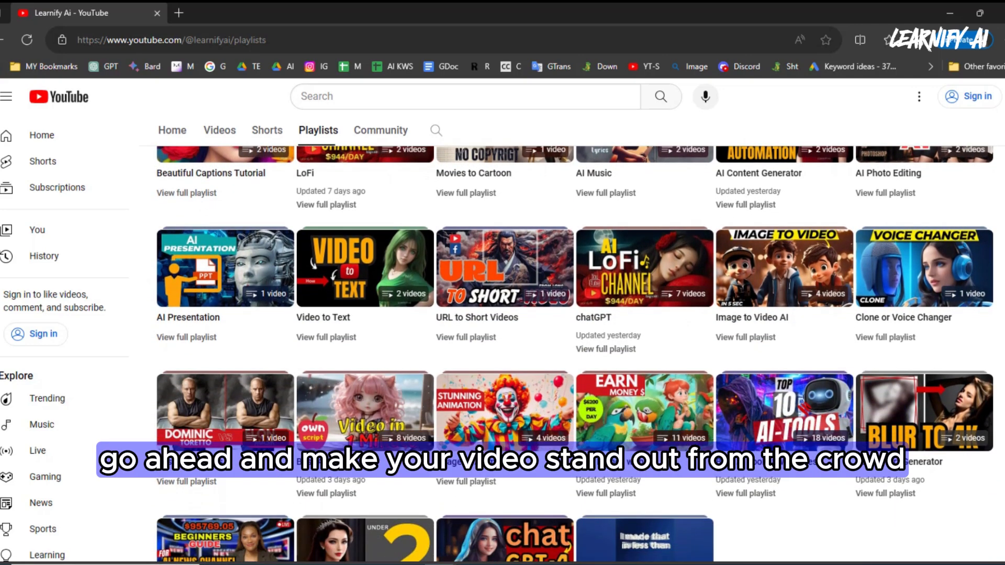
scroll(568, 338, "down", 1)
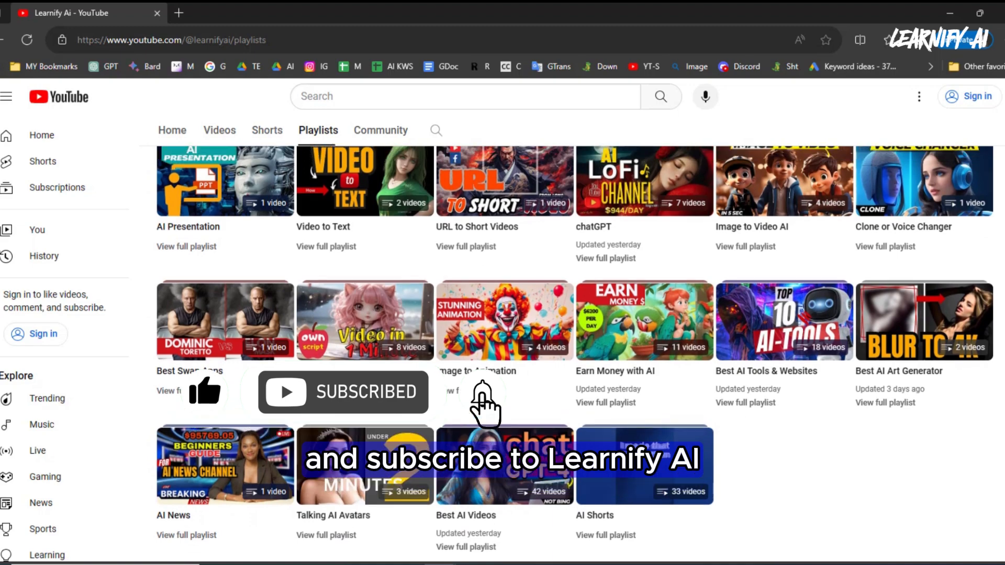
scroll(574, 349, "up", 8)
scroll(574, 349, "up", 2)
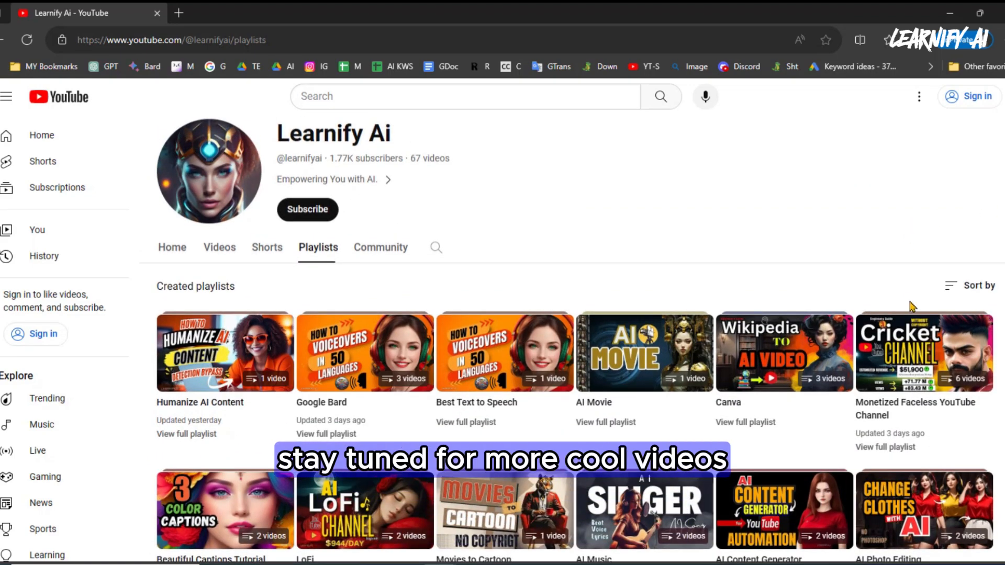
left_click(900, 357)
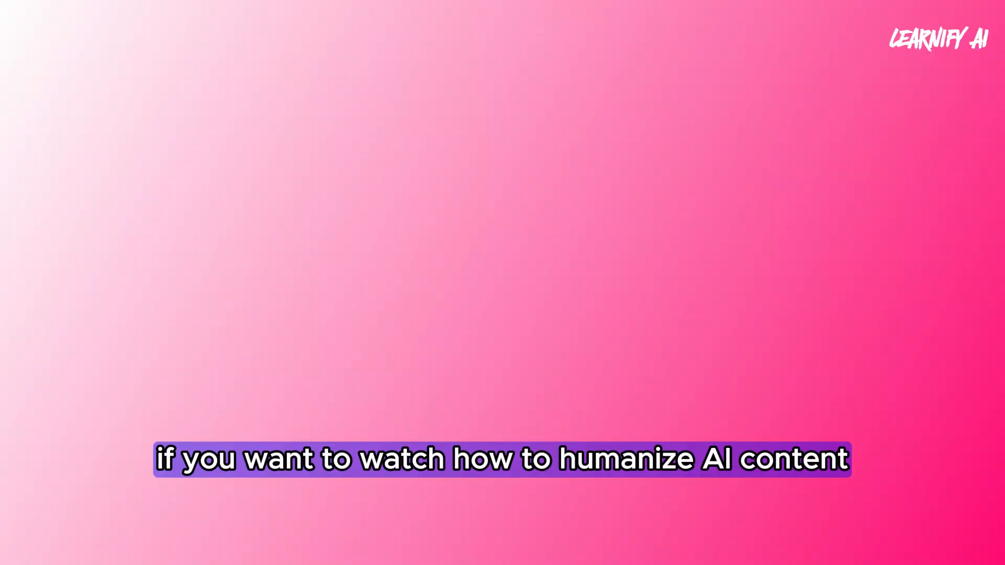